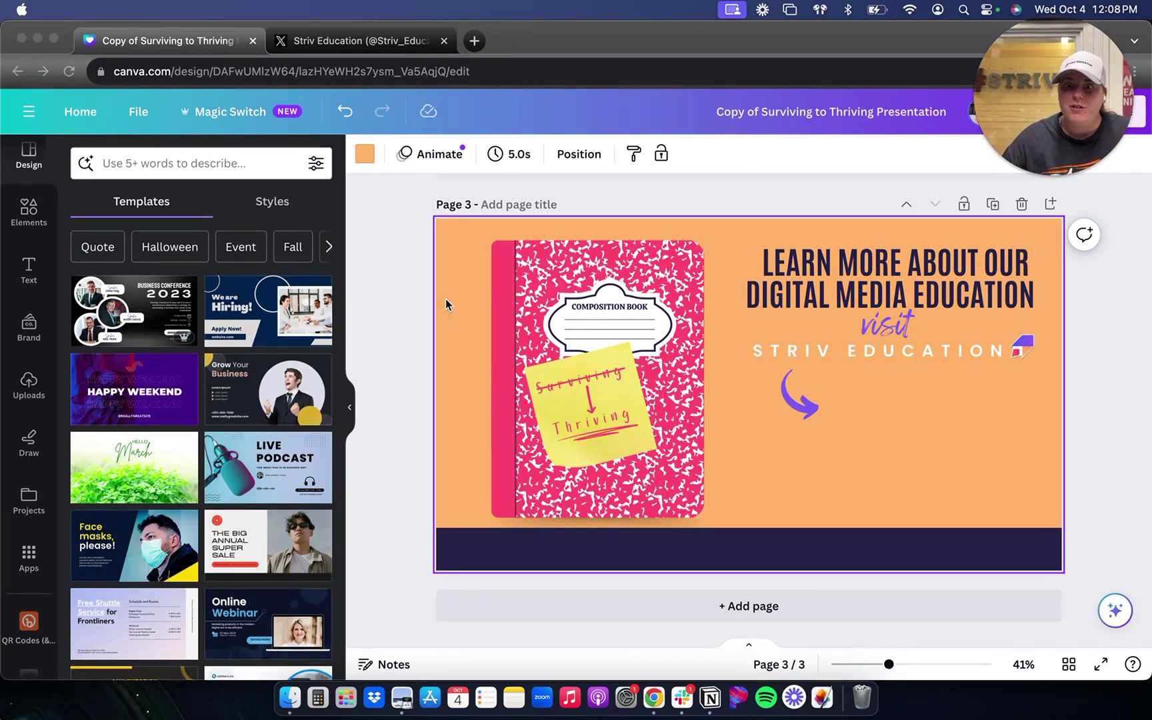
Browse the Apps Discover list, then filter to your installed apps (Embeds, Emoji, QR Code, Mockups).
left_click(33, 503)
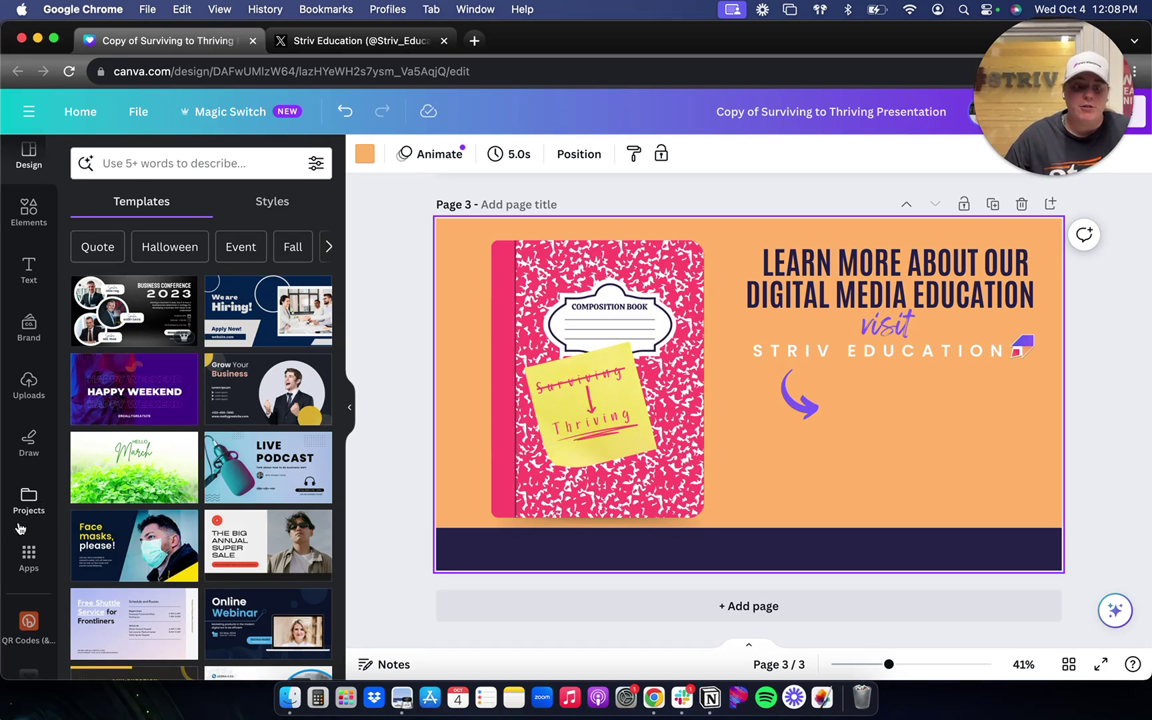
left_click(28, 560)
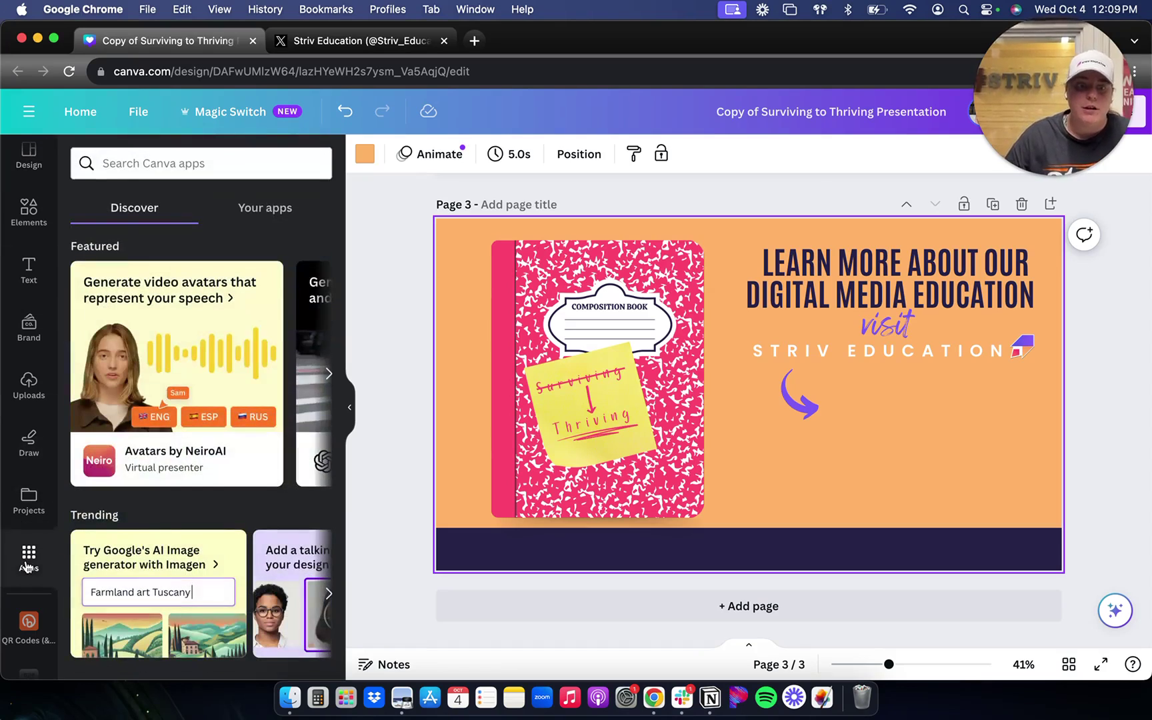
scroll(136, 411, "down", 5)
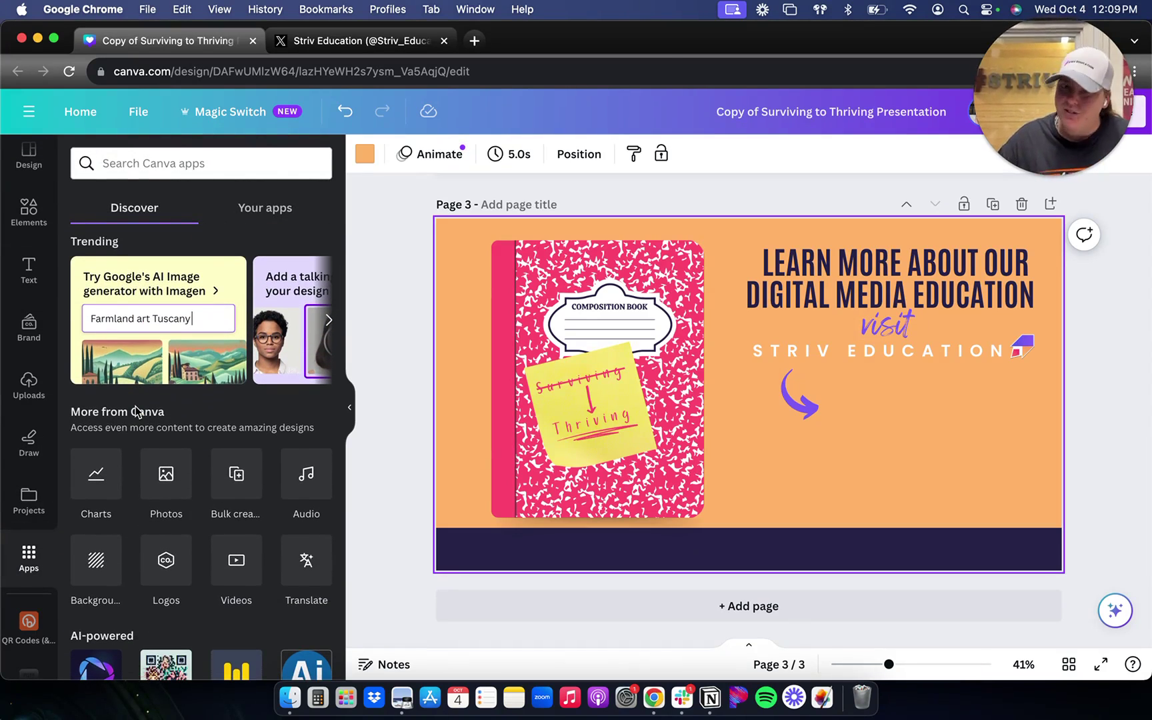
scroll(136, 412, "down", 3)
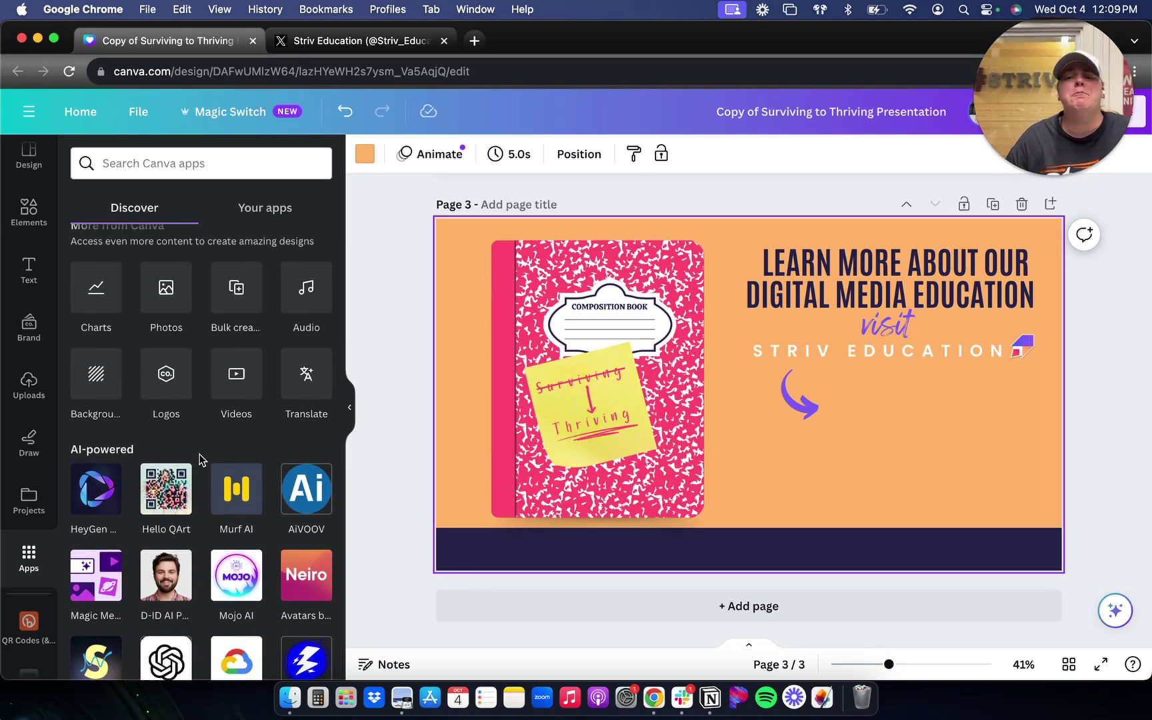
scroll(199, 454, "down", 2)
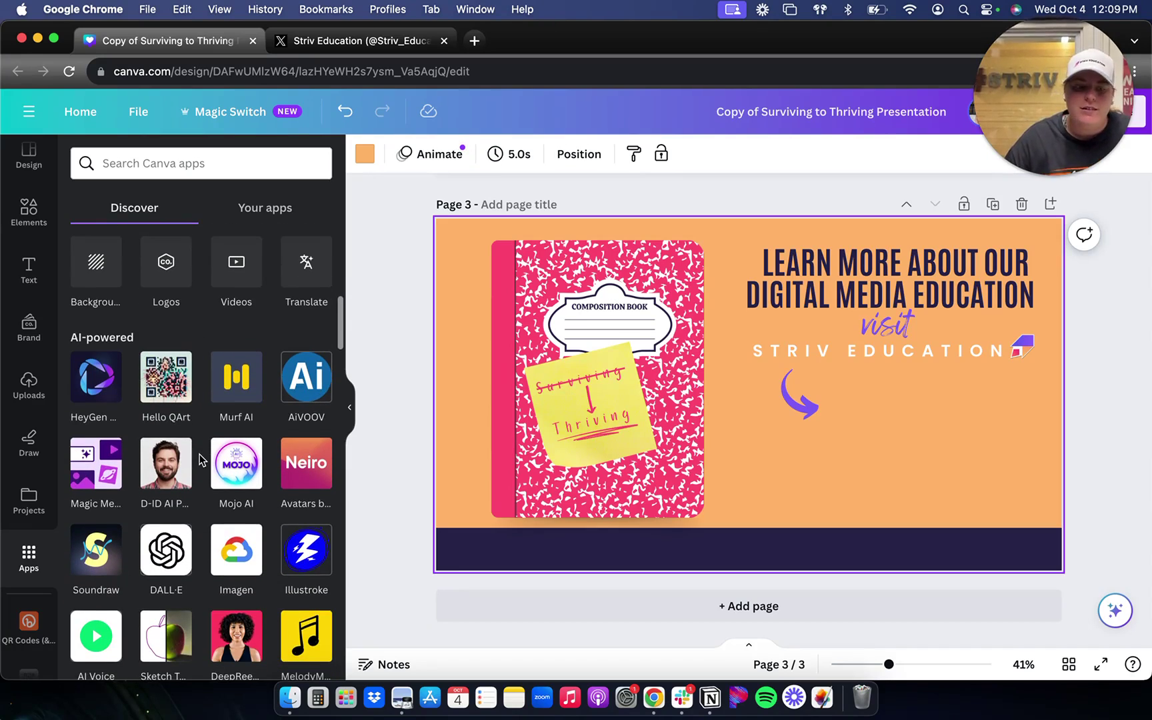
scroll(194, 421, "down", 2)
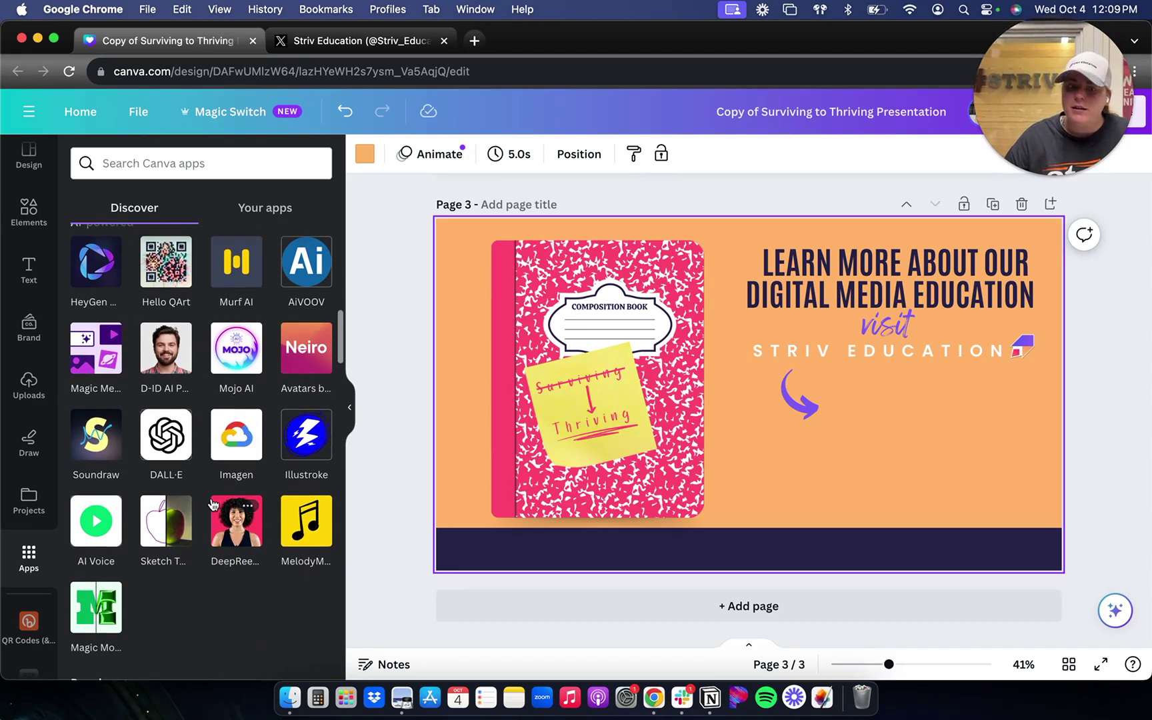
scroll(212, 504, "down", 7)
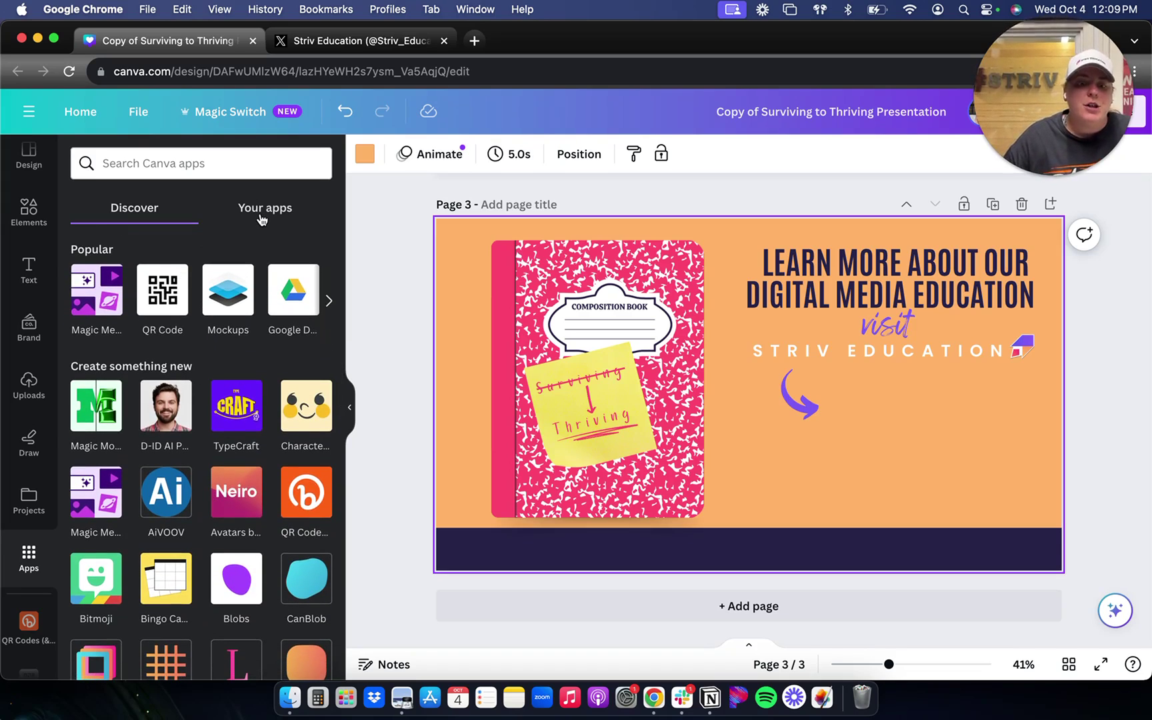
left_click(262, 220)
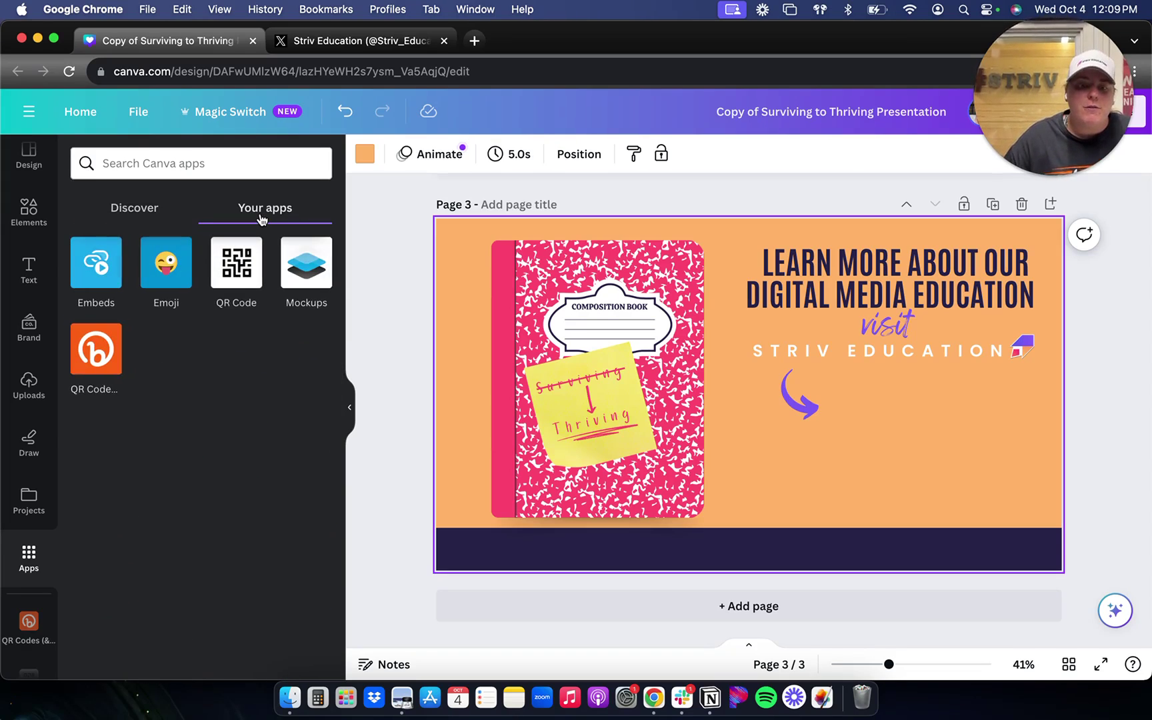
Generate a QR code for striv.education/dme with the QR Code app.
left_click(238, 267)
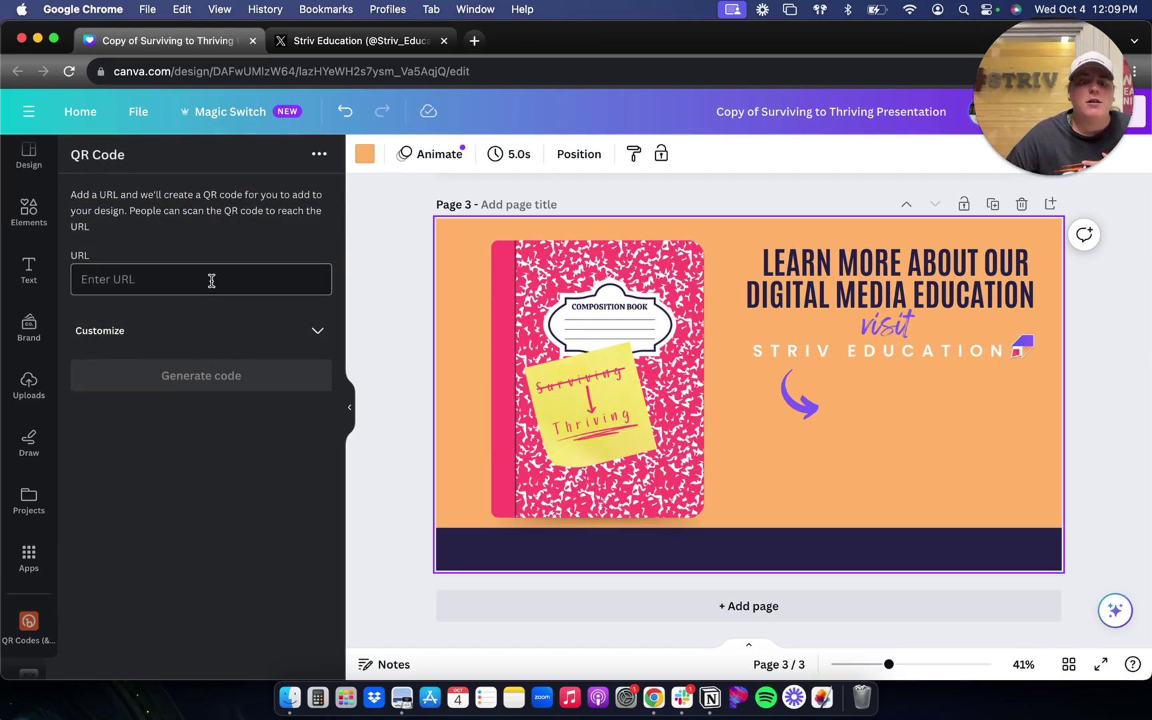
type("striv.")
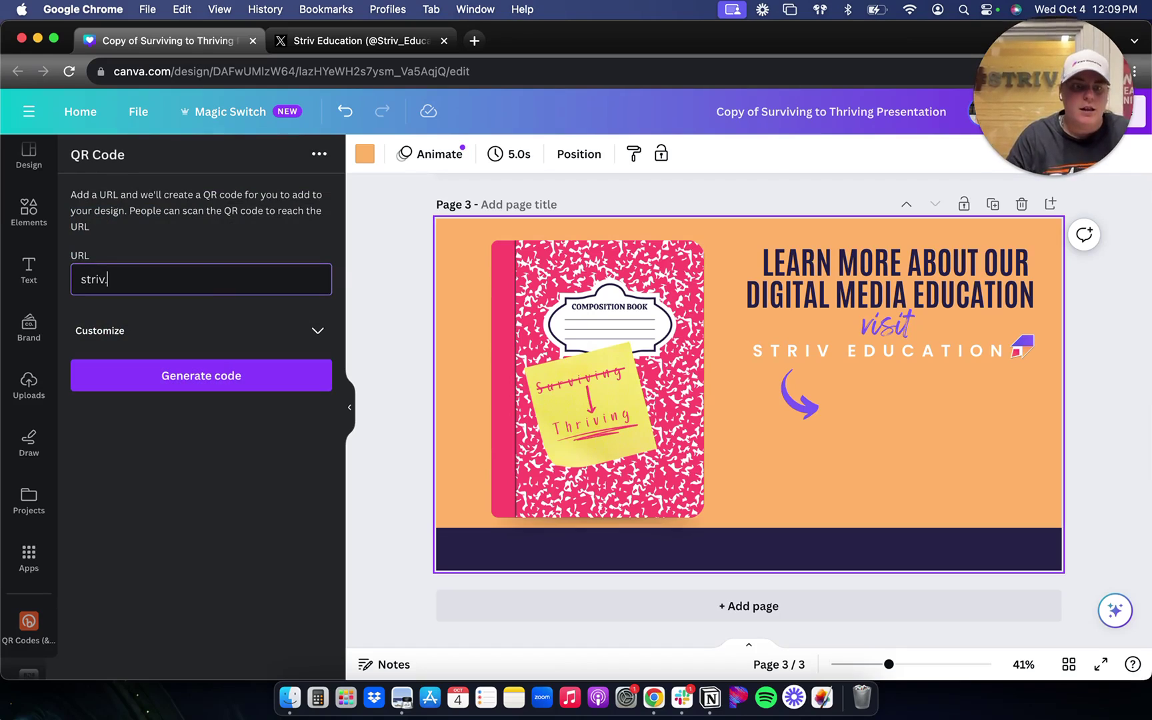
type("education/dme")
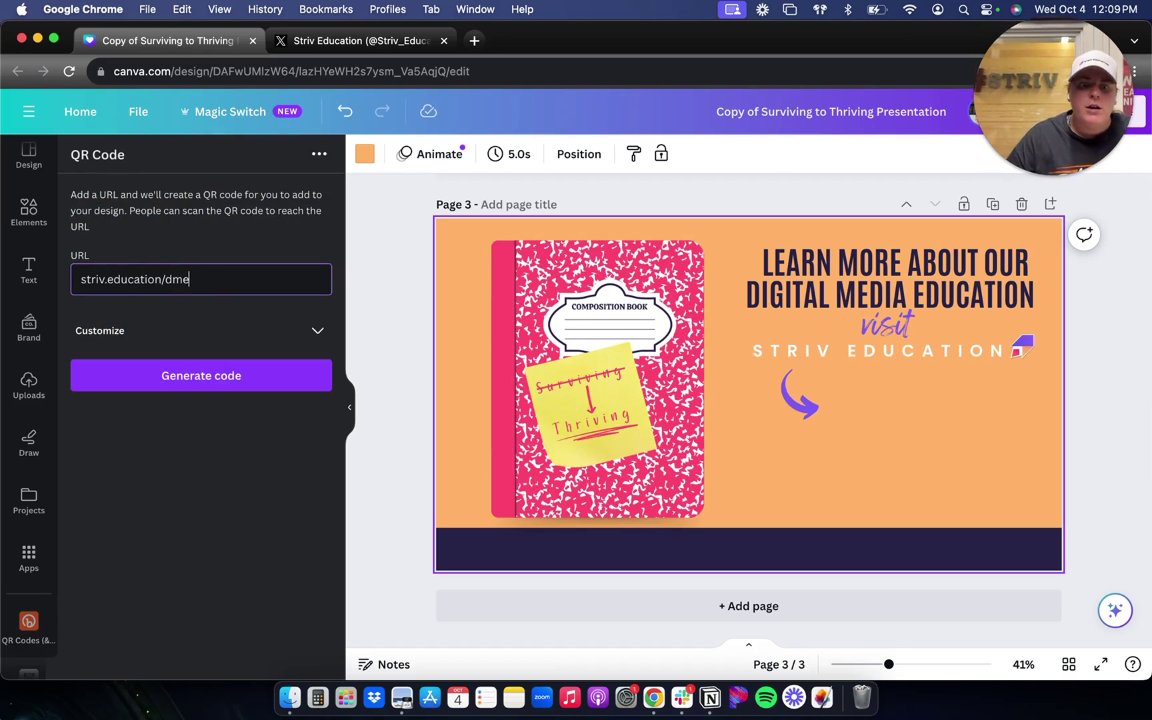
left_click(243, 375)
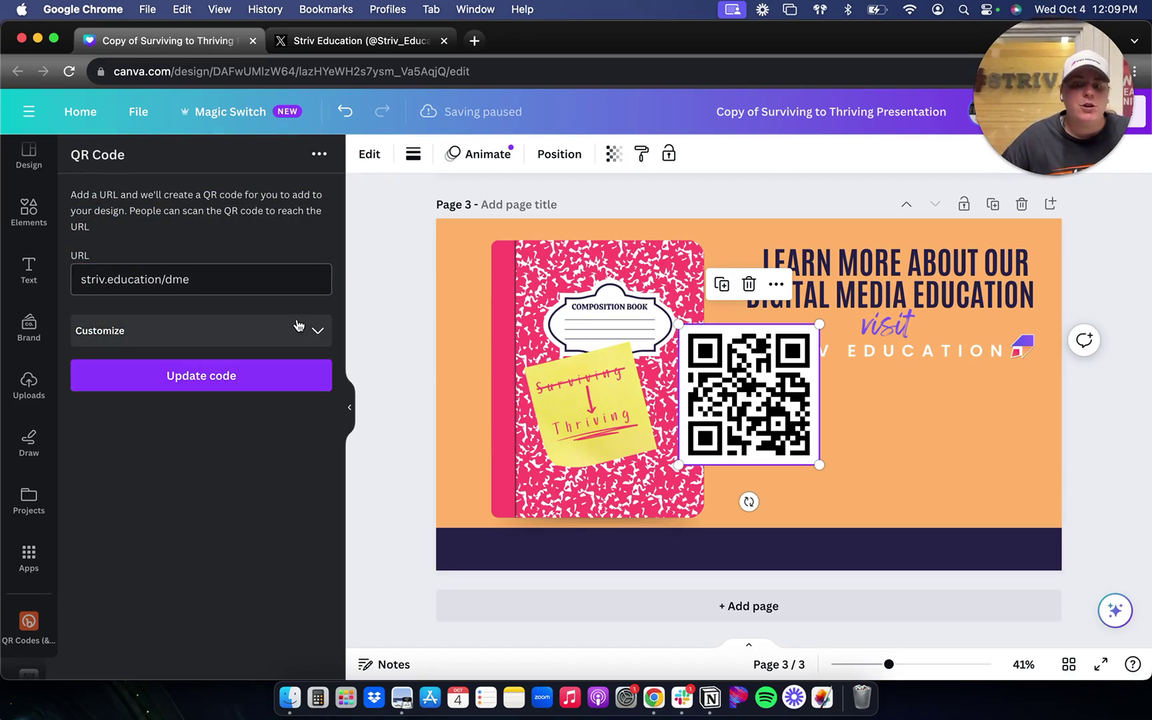
left_click(318, 331)
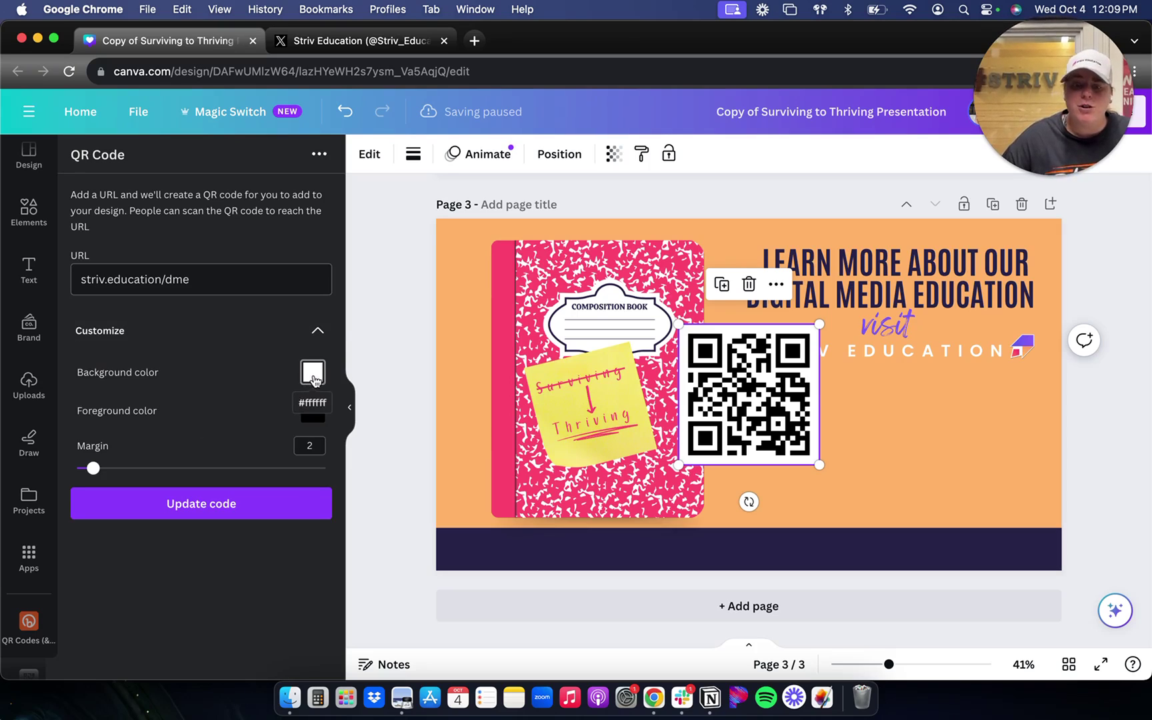
Resize the QR code to 401×401 and place it beside the purple arrow.
left_click_drag(819, 324, 783, 352)
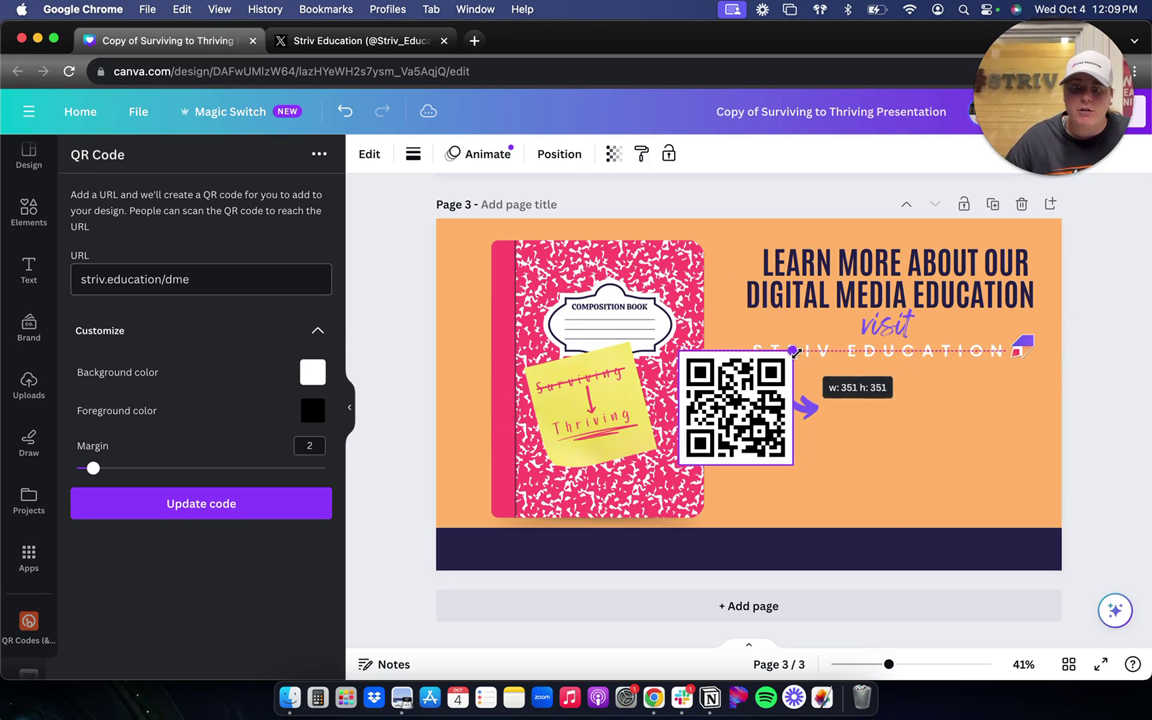
left_click_drag(738, 408, 907, 436)
left_click_drag(960, 493, 972, 511)
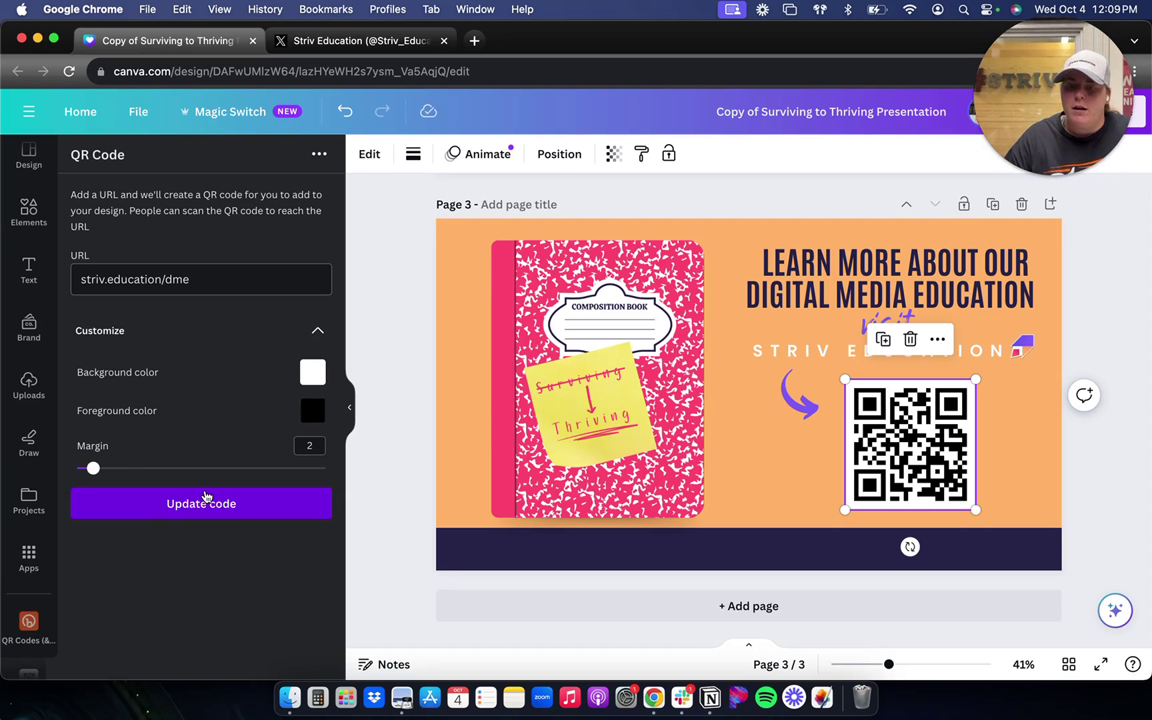
Add the water-bottle mockup from Mockups' Popular collection to page 3.
left_click(28, 560)
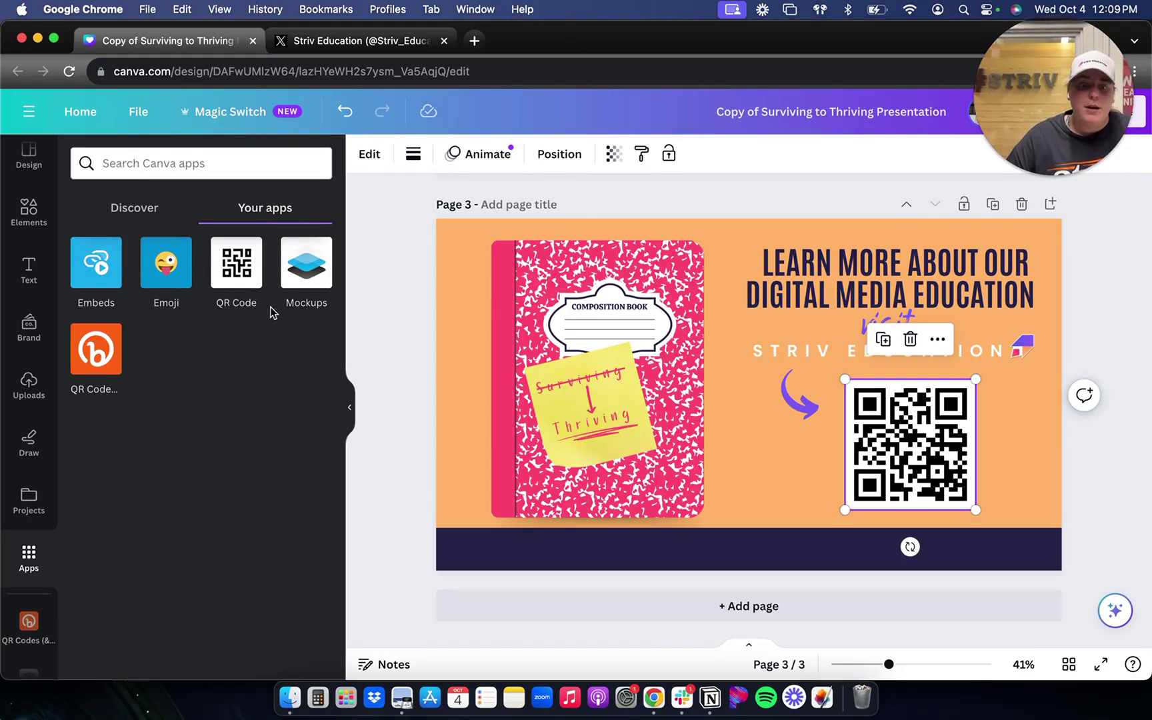
left_click(301, 267)
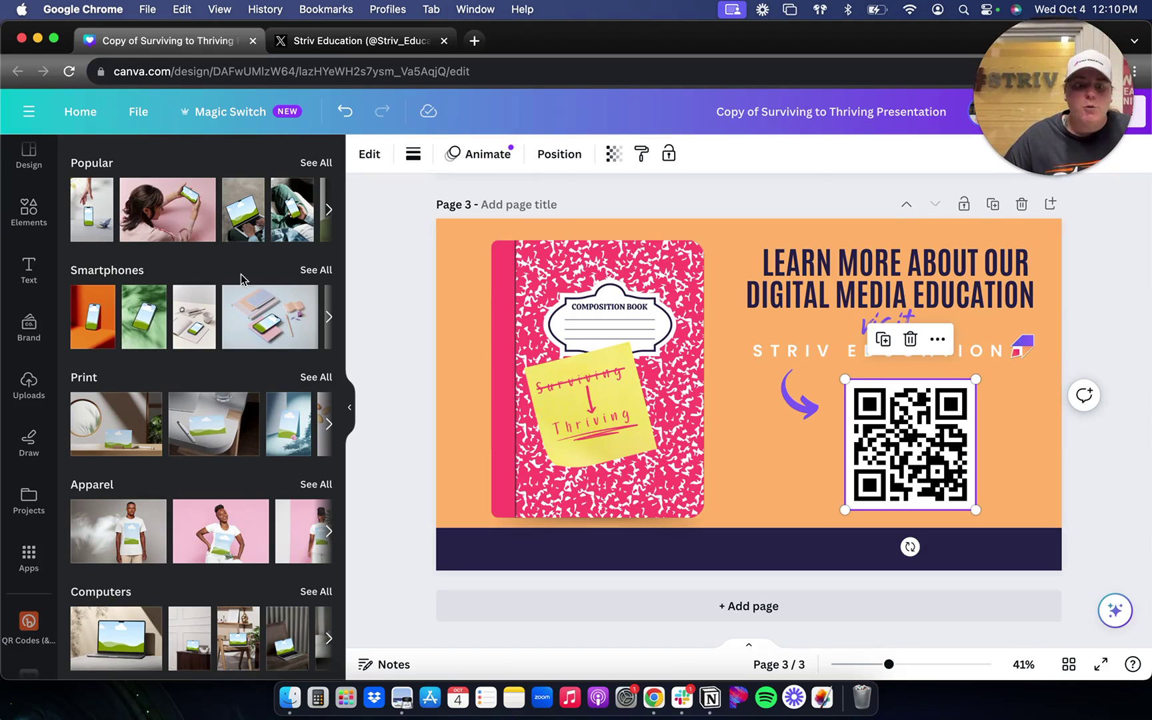
left_click(312, 162)
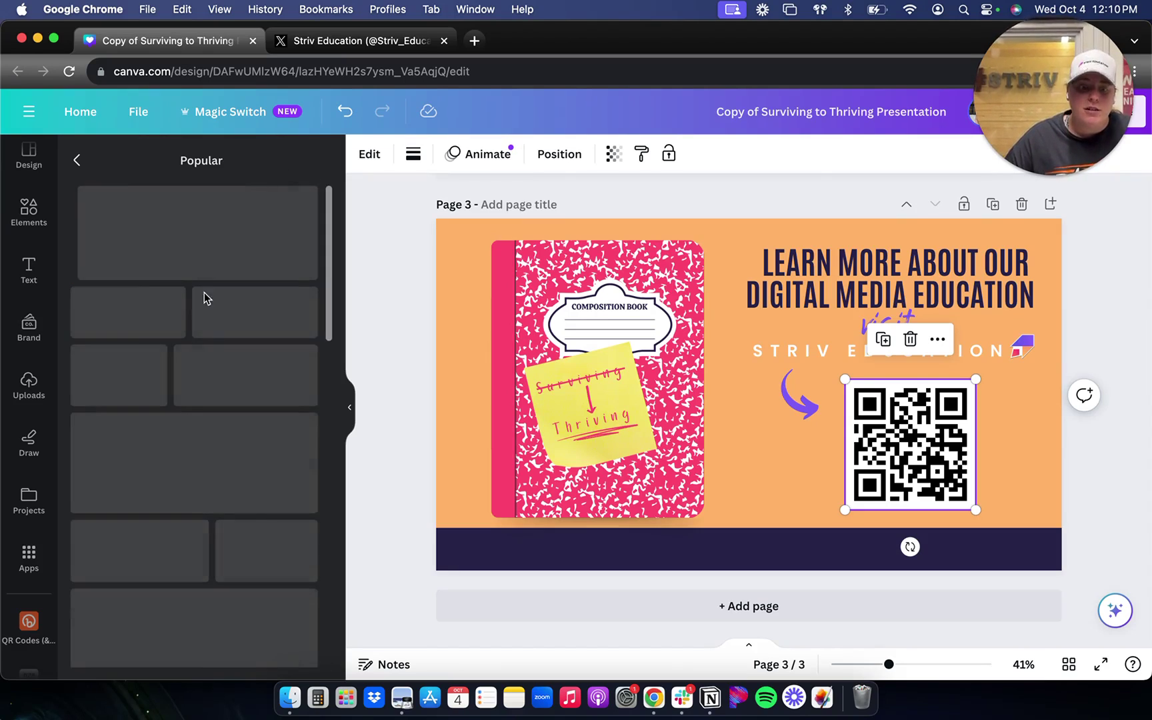
left_click(241, 477)
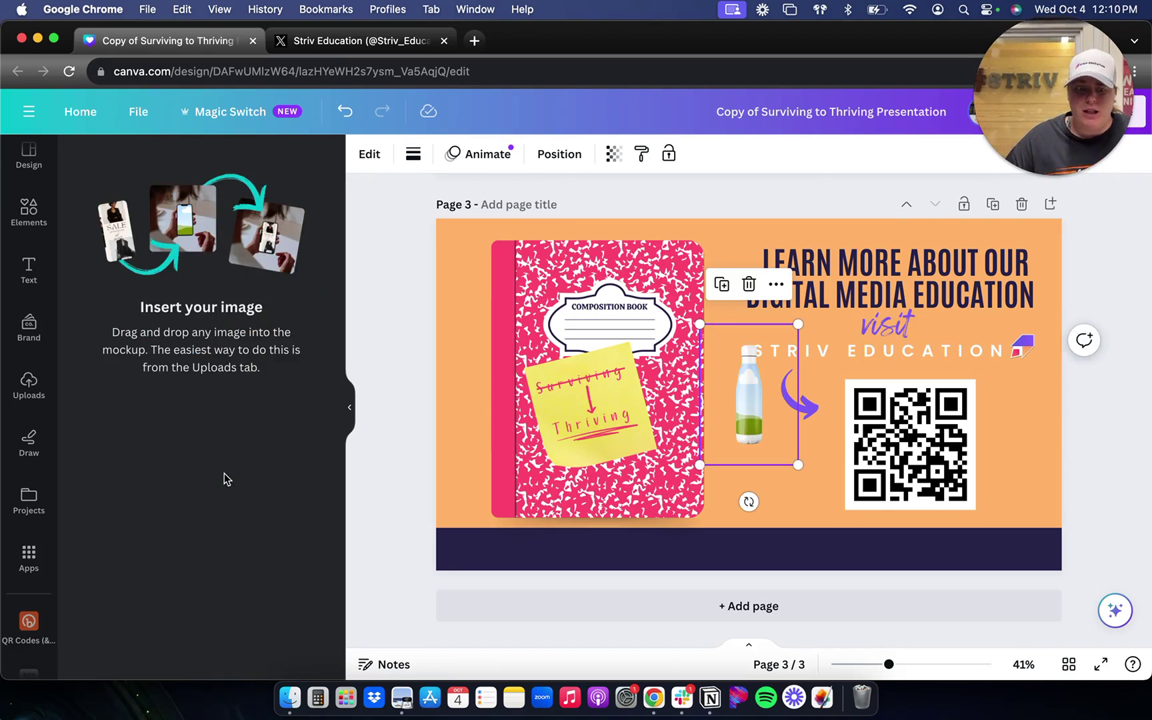
Enlarge the bottle mockup and stand it between the notebook and the QR code.
left_click_drag(811, 319, 863, 243)
left_click_drag(701, 466, 629, 506)
left_click_drag(720, 433, 708, 486)
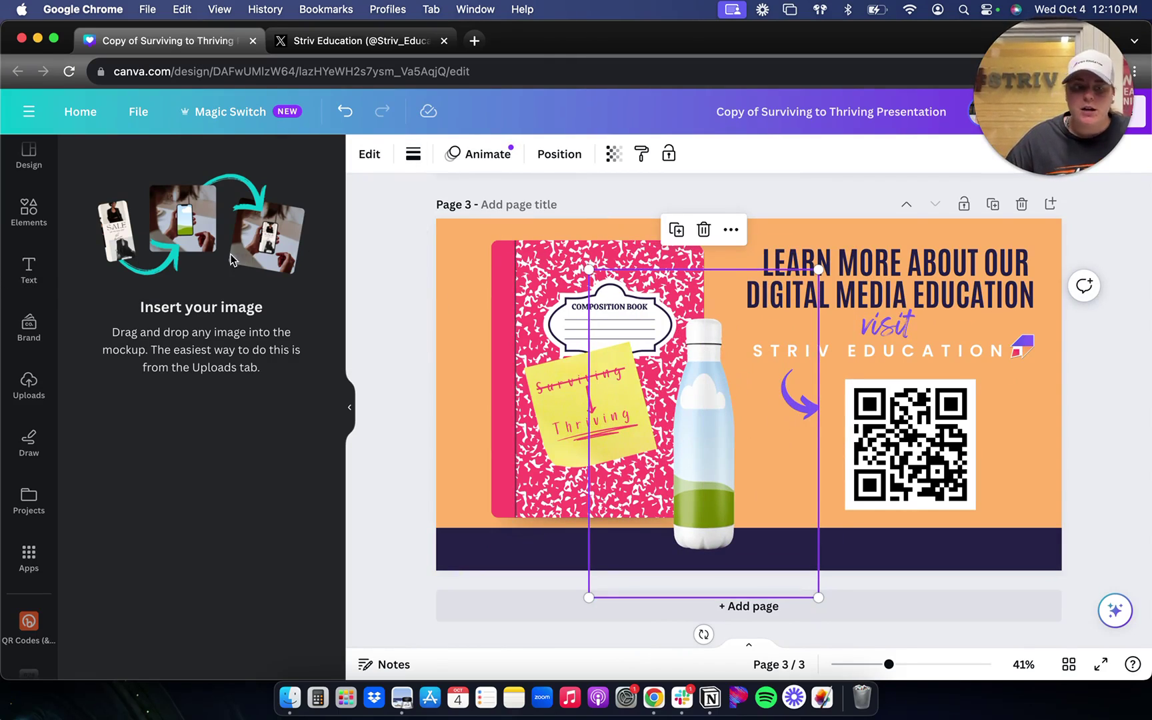
Drop the uploaded Striv logo onto the bottle mockup, then scroll back to page 1.
left_click(27, 398)
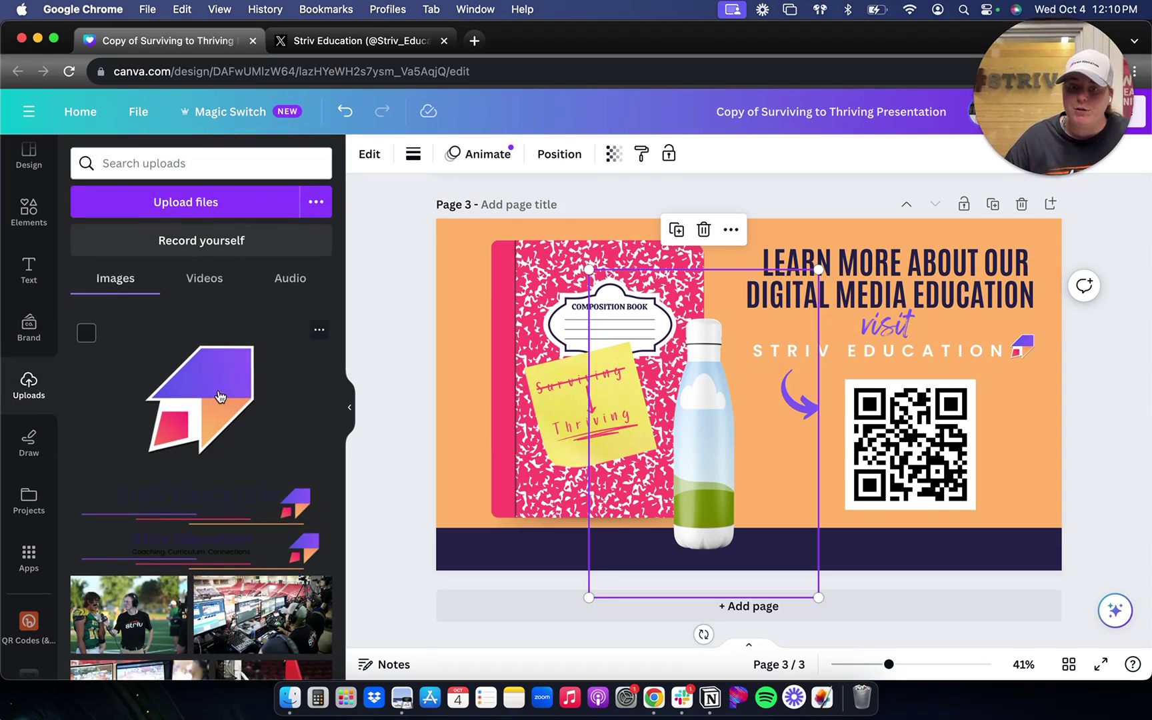
left_click_drag(213, 396, 600, 400)
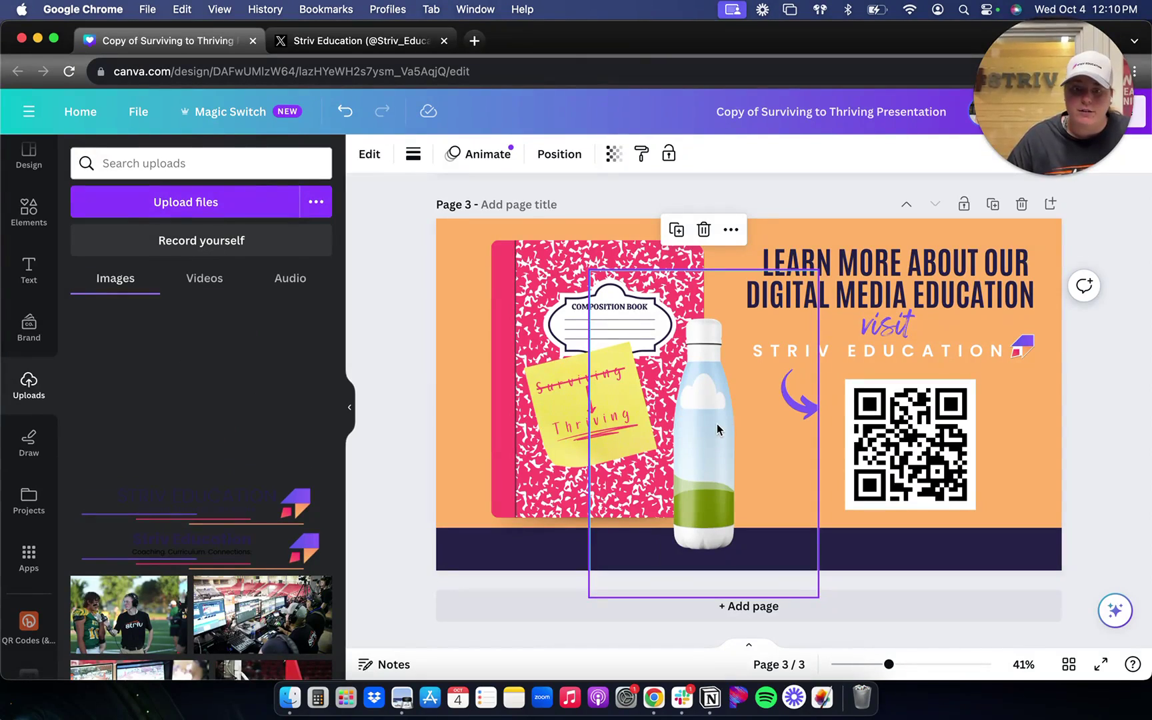
left_click_drag(716, 422, 716, 423)
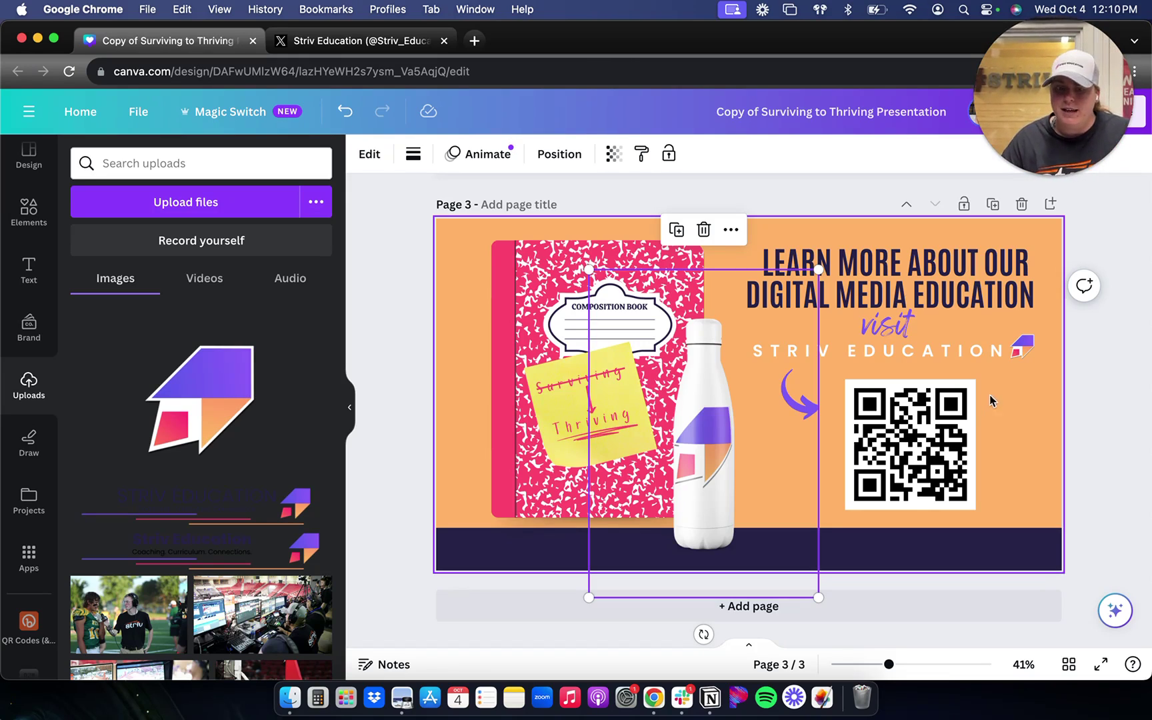
left_click(1009, 407)
scroll(941, 395, "up", 10)
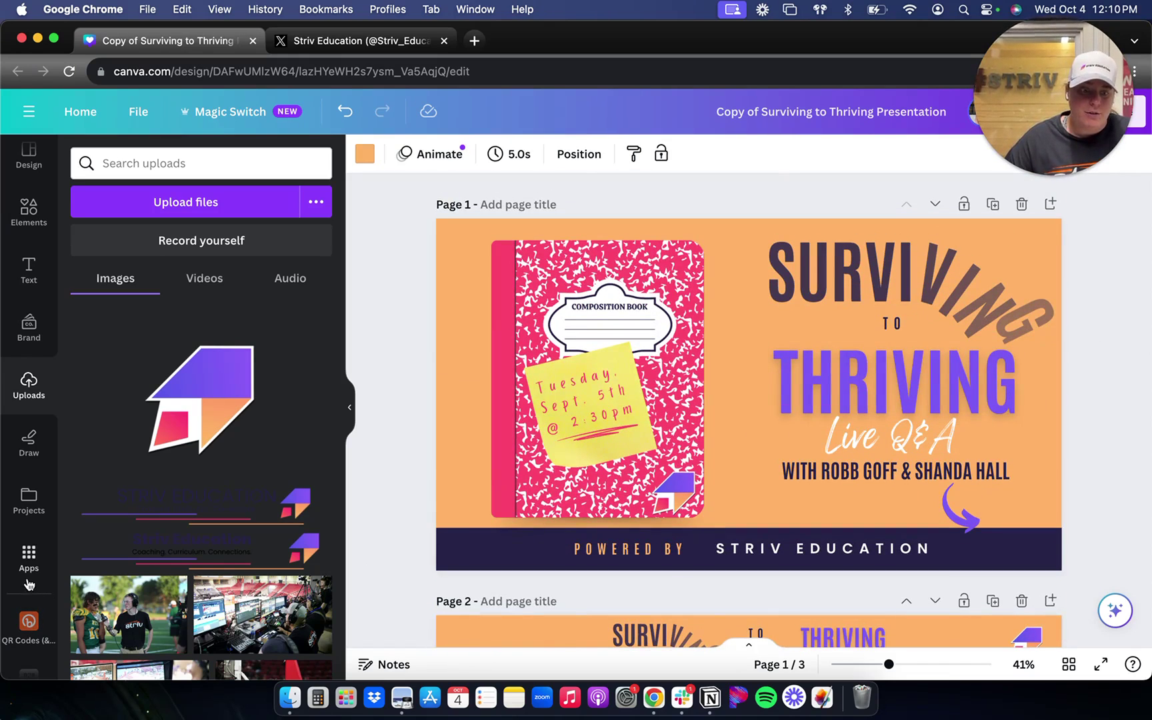
Add a small !? emoji recoloured dark navy #262347 right after Live Q&A.
left_click(28, 556)
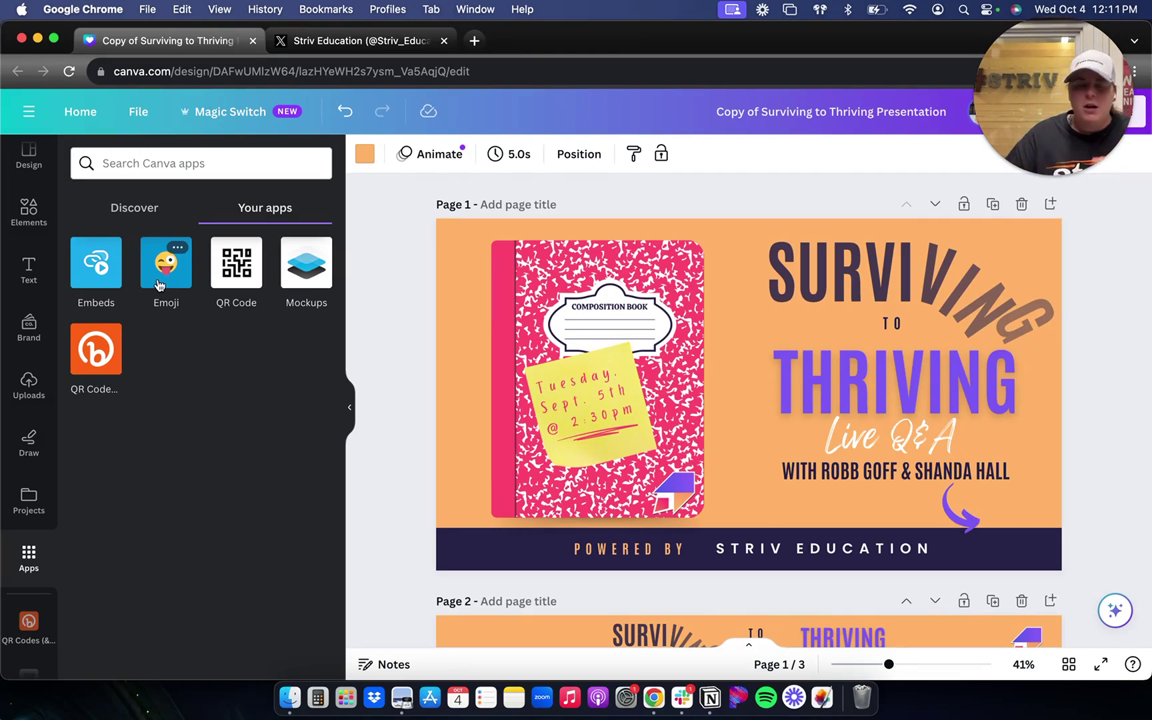
left_click(159, 283)
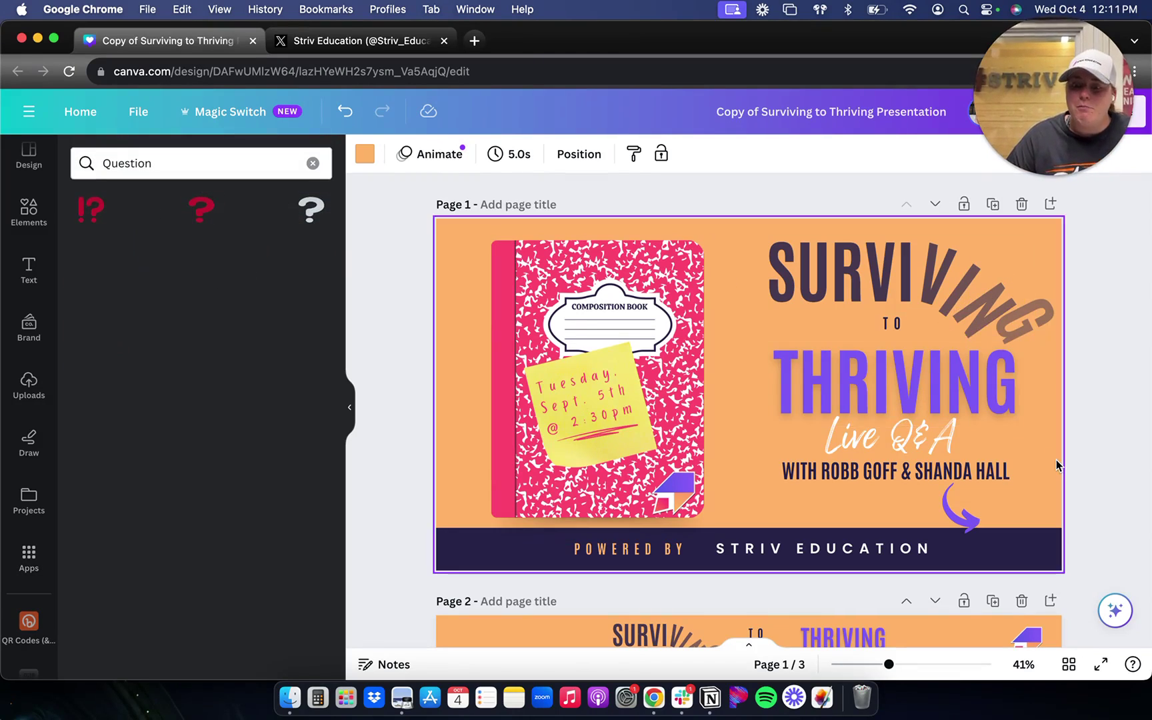
left_click(81, 214)
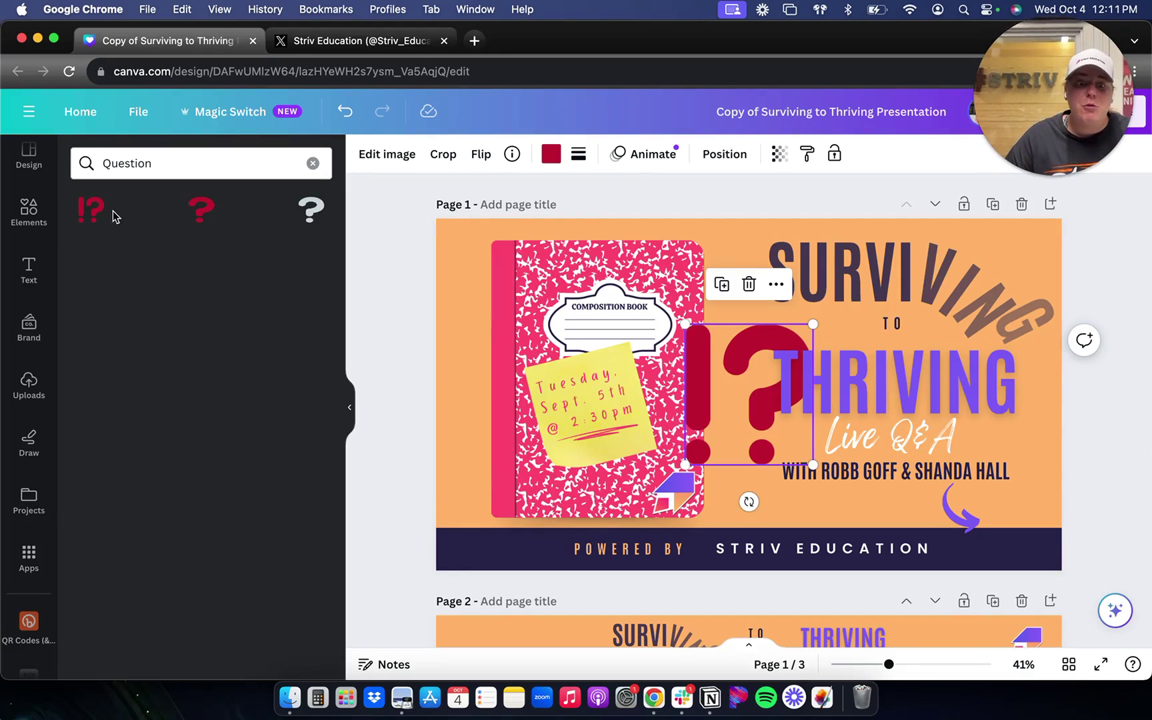
left_click(106, 218)
left_click_drag(756, 362, 977, 391)
left_click_drag(1035, 353, 951, 470)
left_click(553, 156)
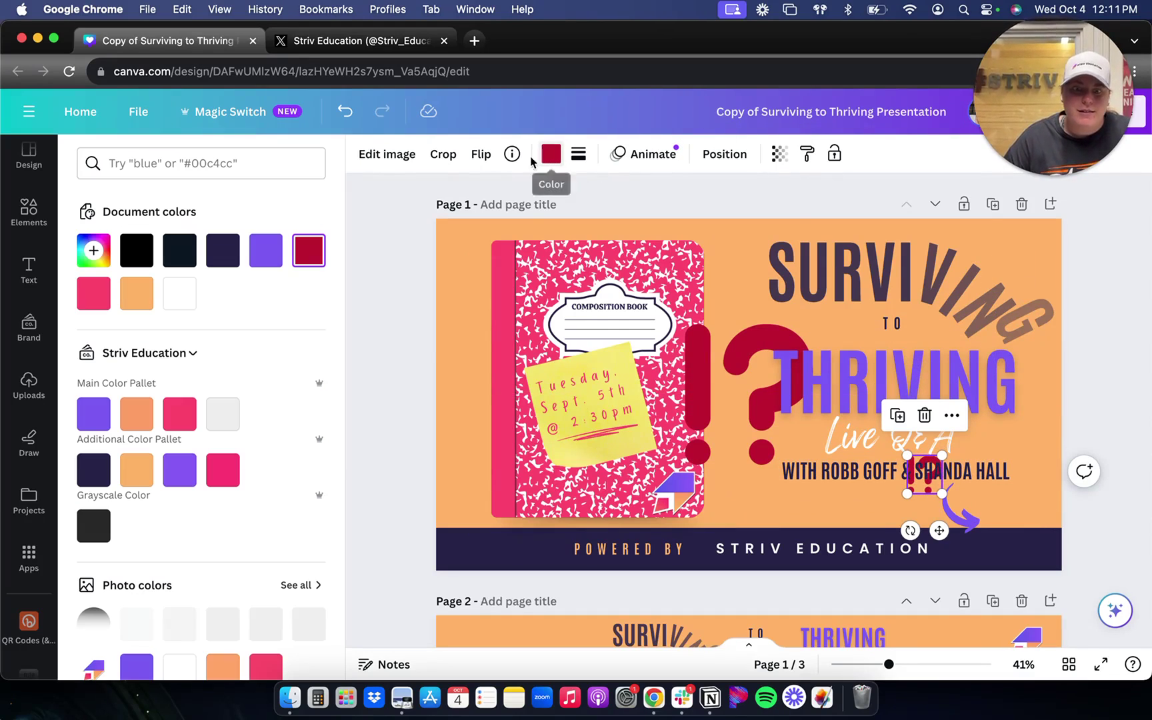
left_click(93, 470)
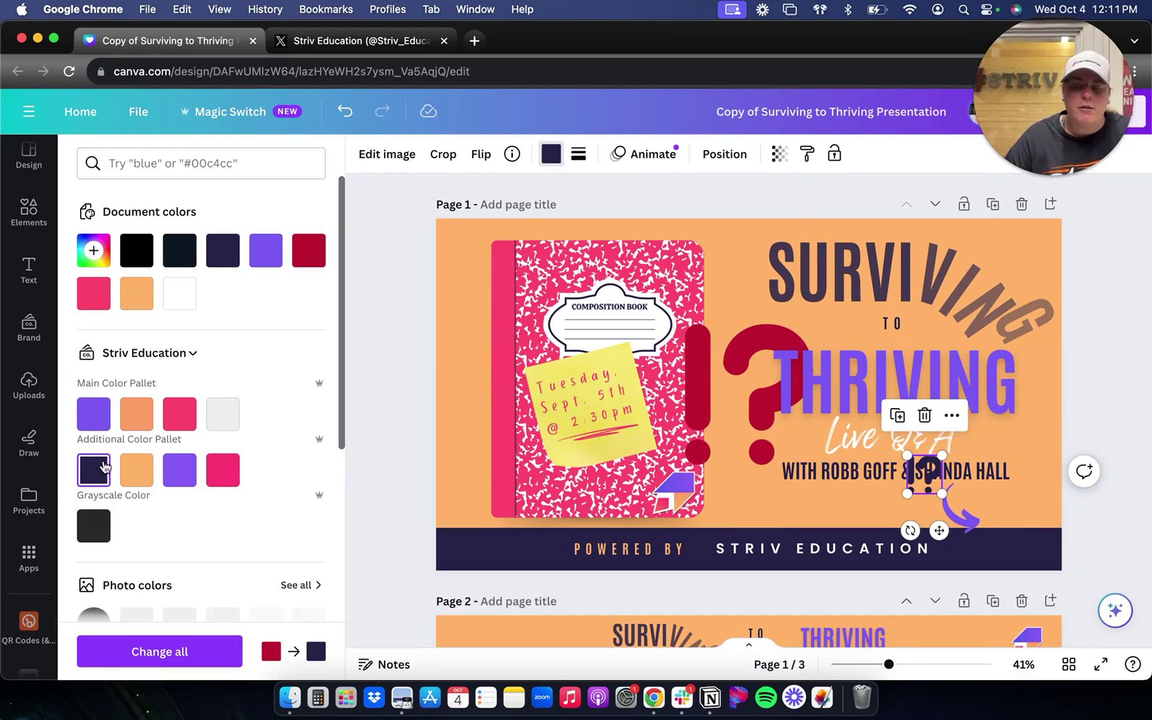
left_click_drag(945, 476, 1020, 440)
Delete the extra red !? emoji and add a small thinking-face emoji before Live Q&A.
left_click(752, 347)
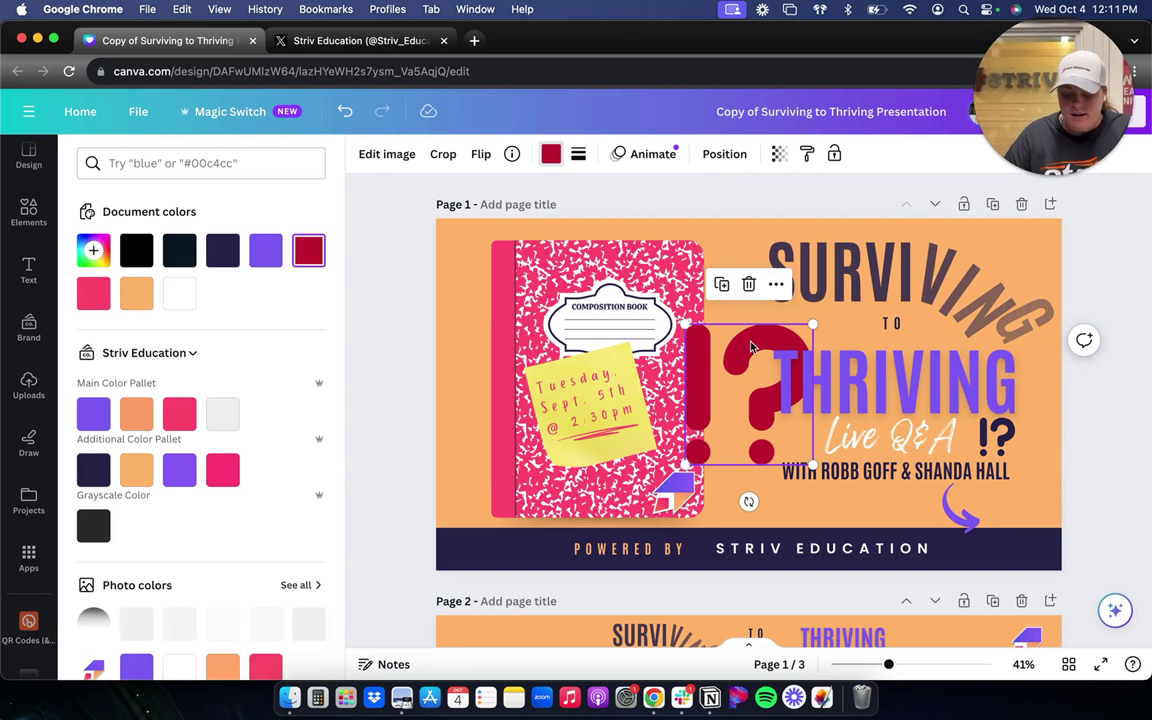
key("Delete")
triple_click(252, 154)
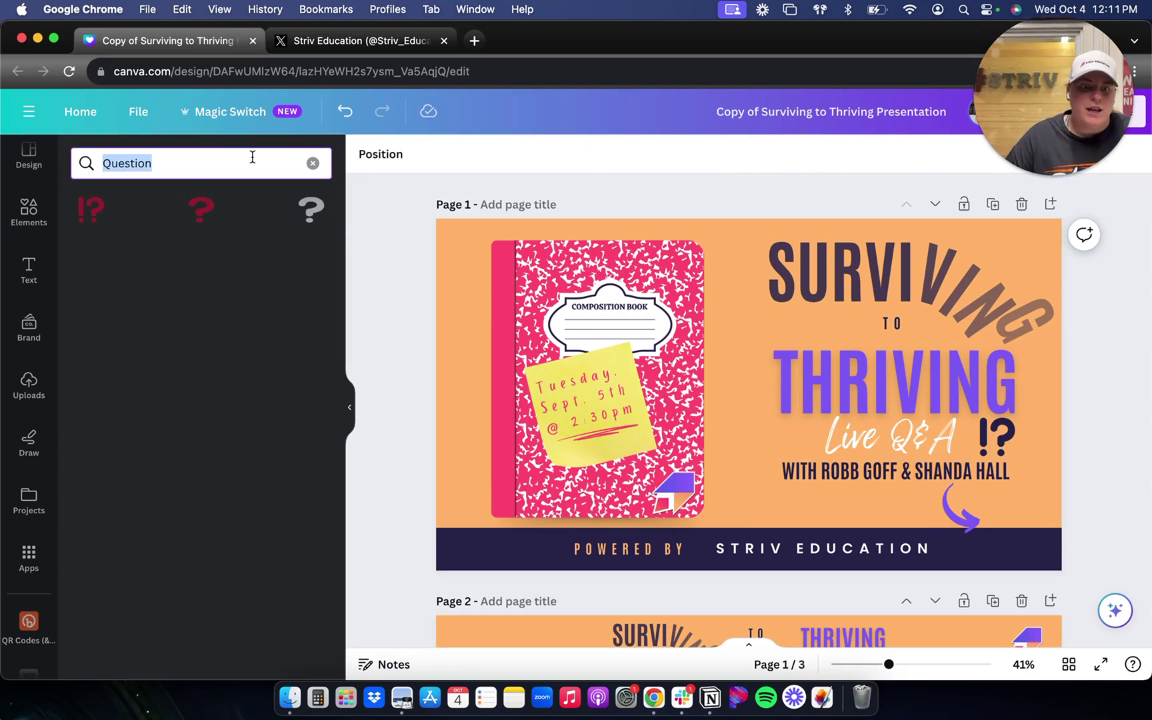
type("think")
key("Return")
left_click(93, 206)
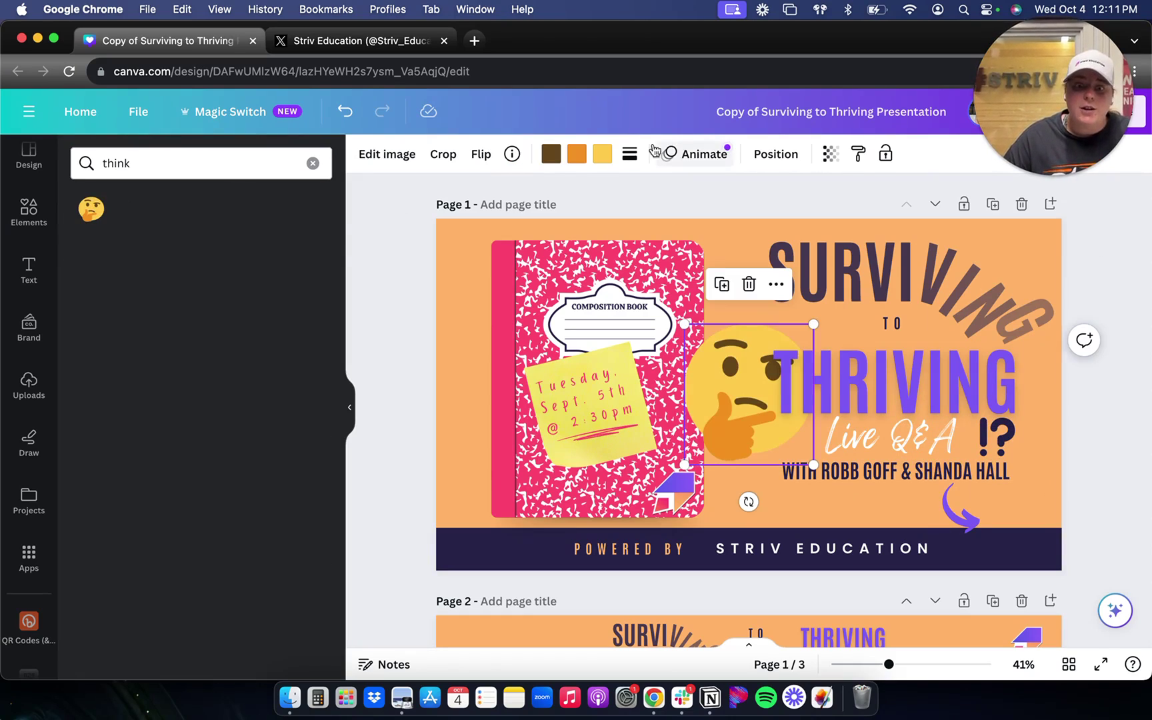
left_click(551, 154)
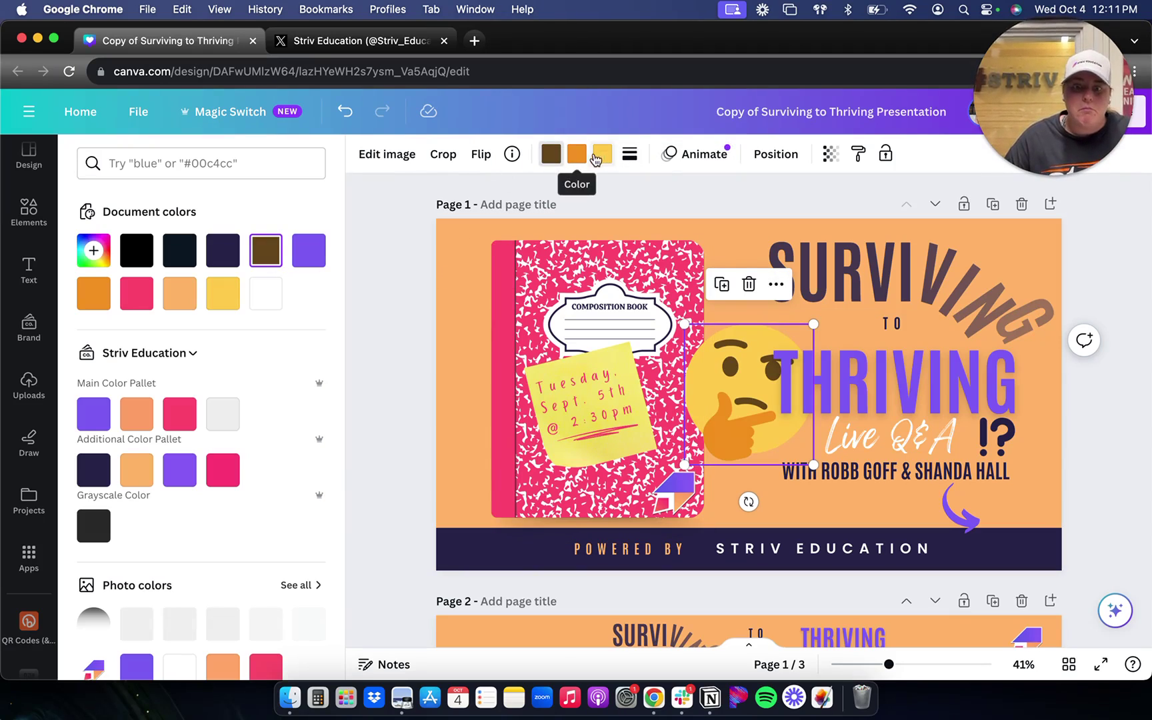
left_click_drag(814, 324, 787, 440)
left_click(737, 405)
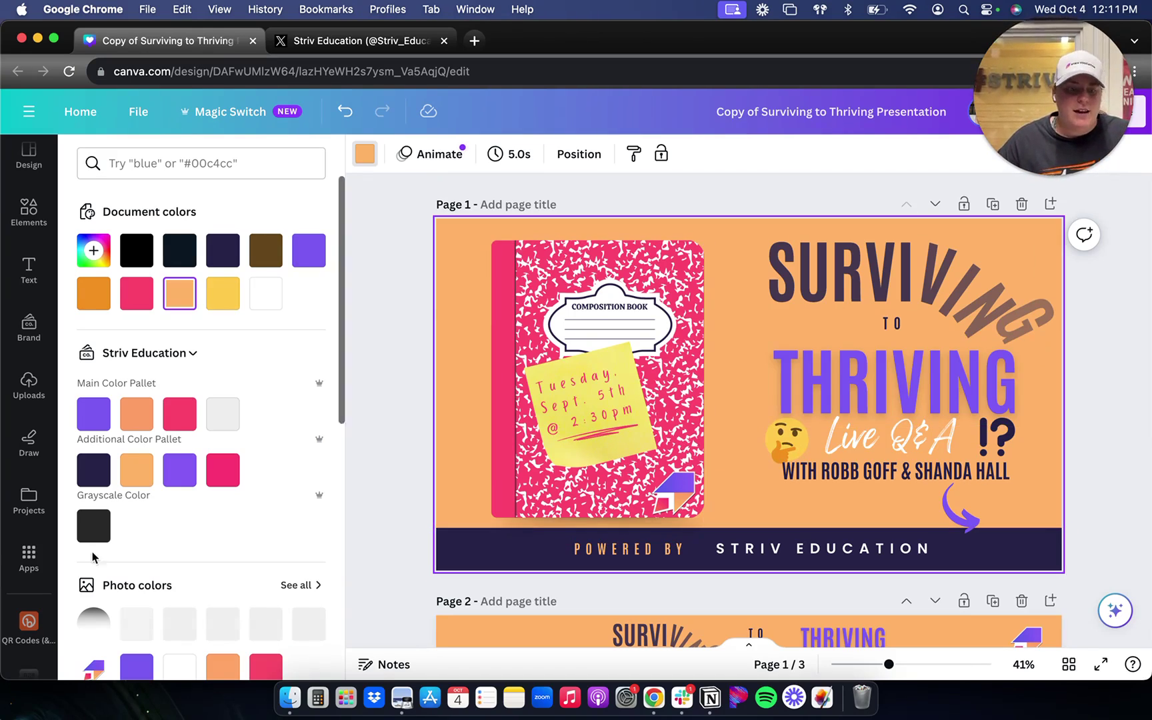
Open the Bitly QR Codes (& Links) app and scroll its Most Recent saved links.
left_click(28, 558)
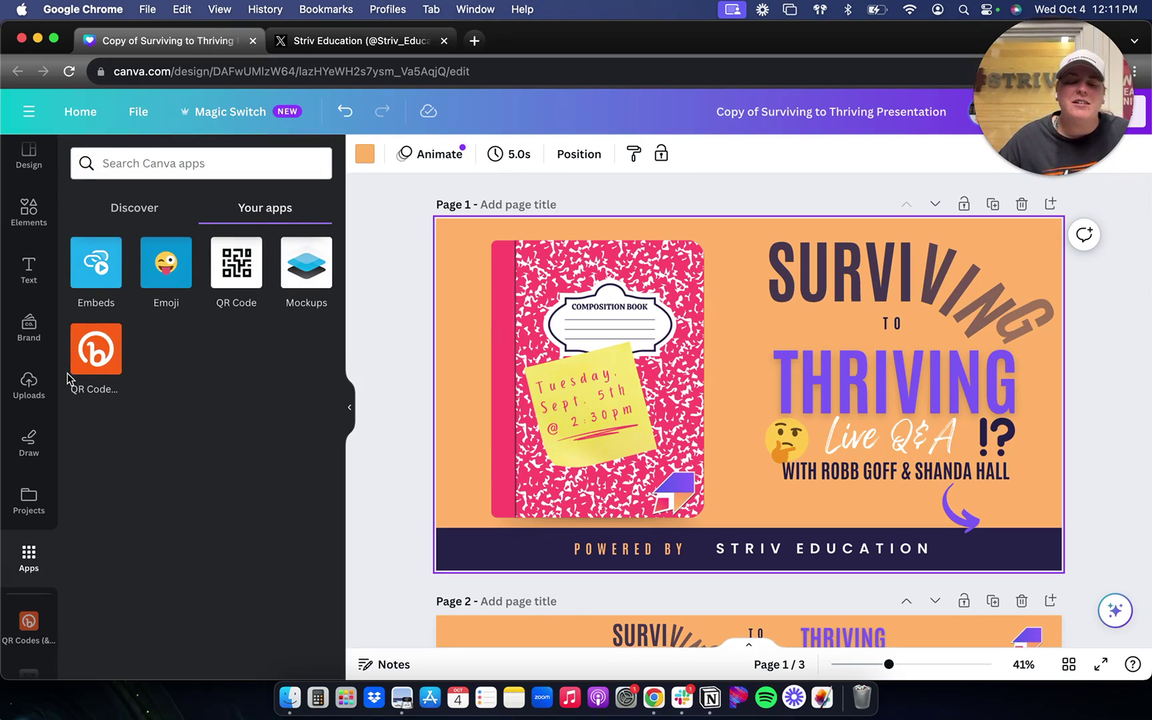
left_click(110, 365)
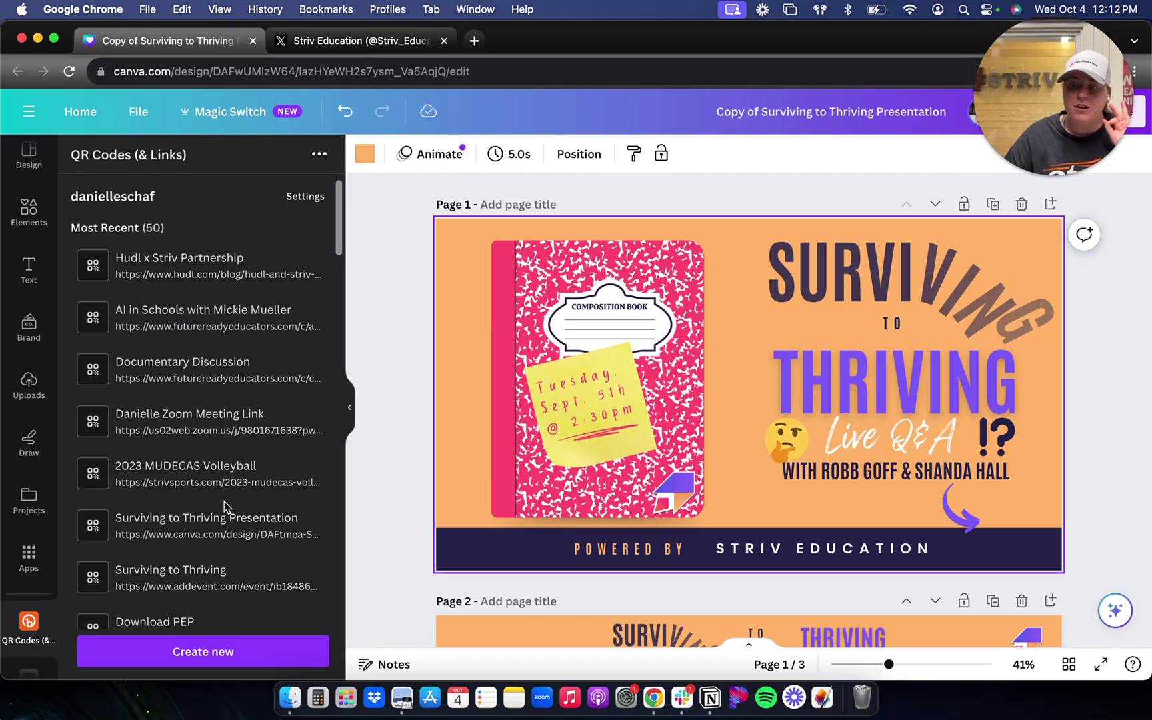
scroll(200, 524, "down", 2)
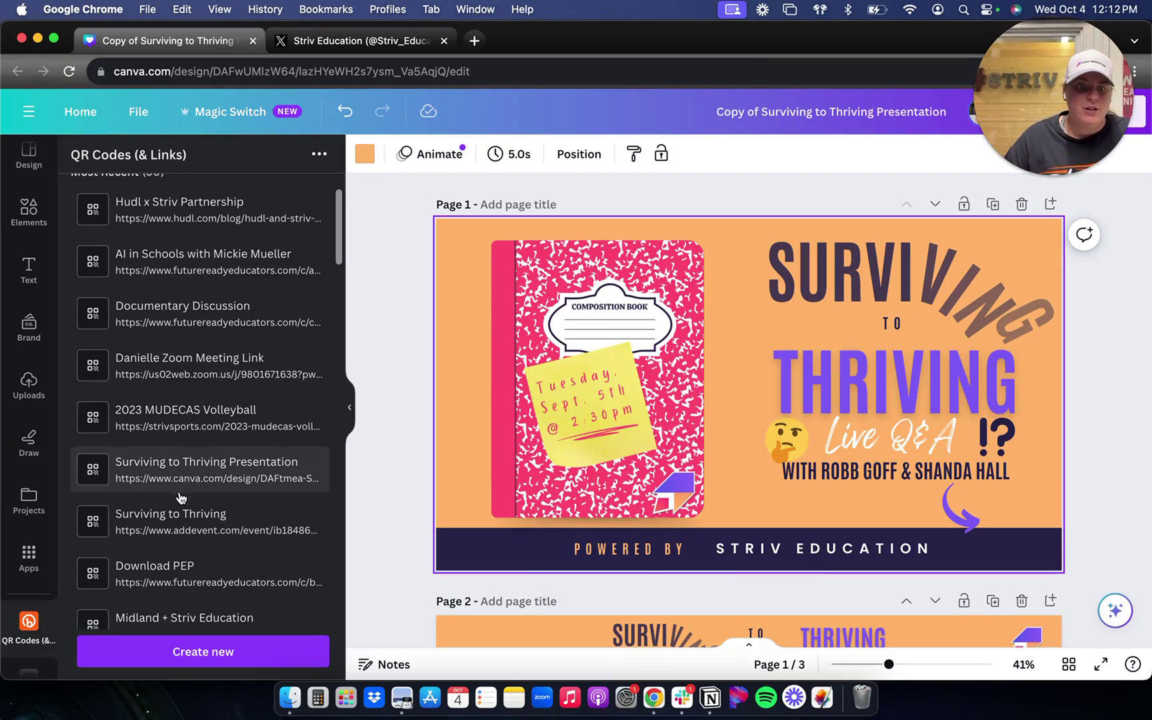
Add the Surviving to Thriving QR code to page 1, shrunk into the bottom-right corner.
left_click(171, 518)
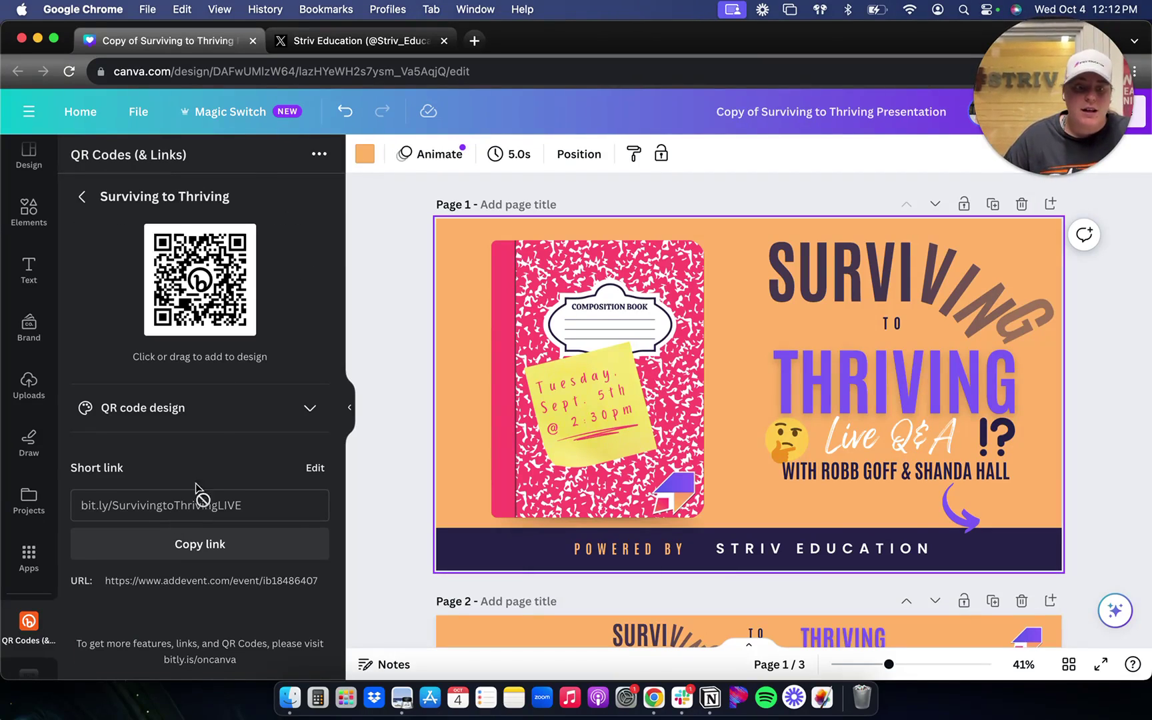
left_click(205, 298)
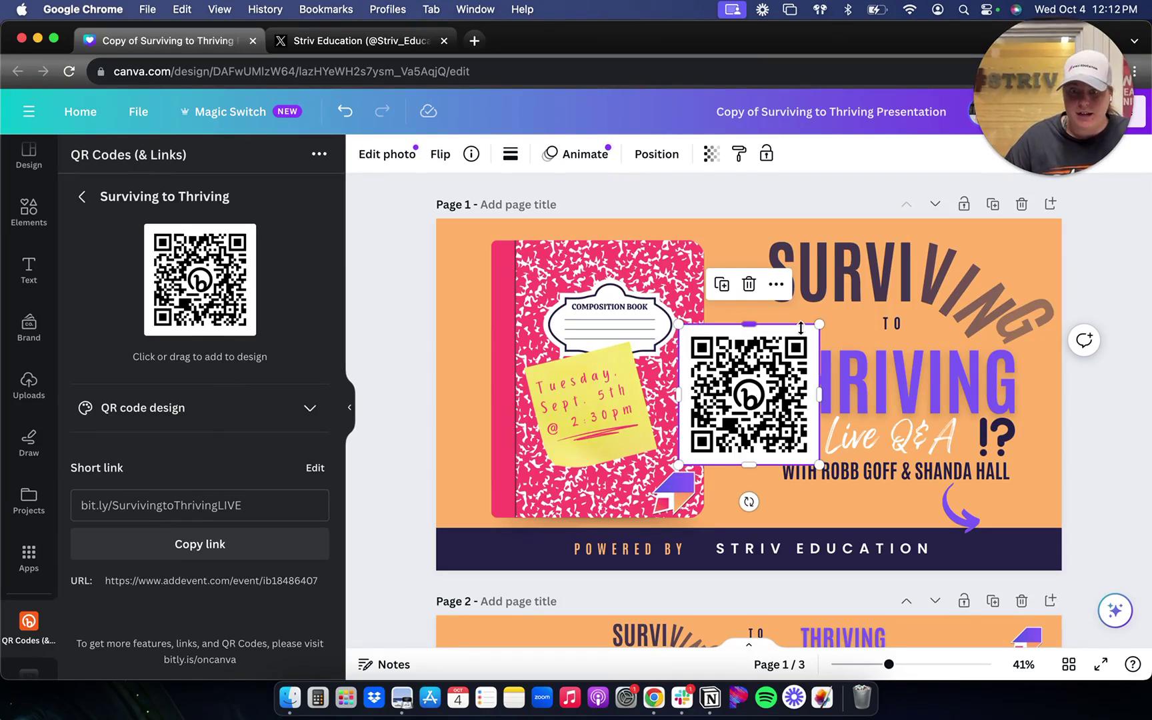
left_click_drag(819, 324, 1025, 521)
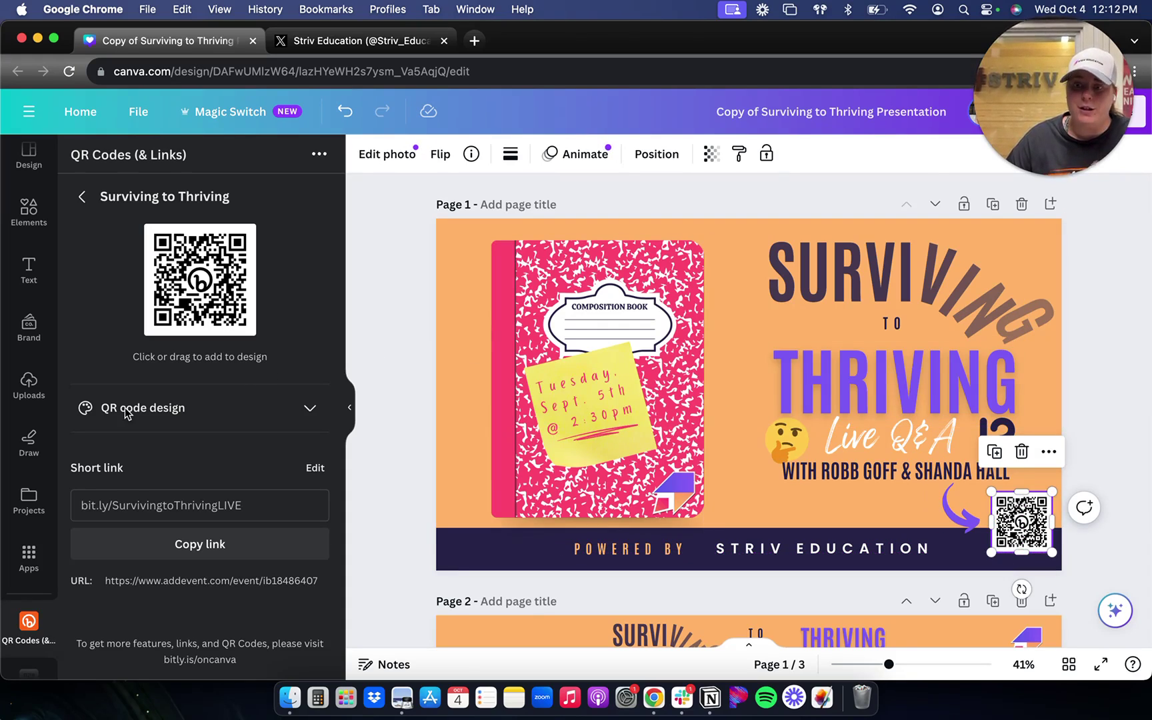
scroll(669, 342, "down", 5)
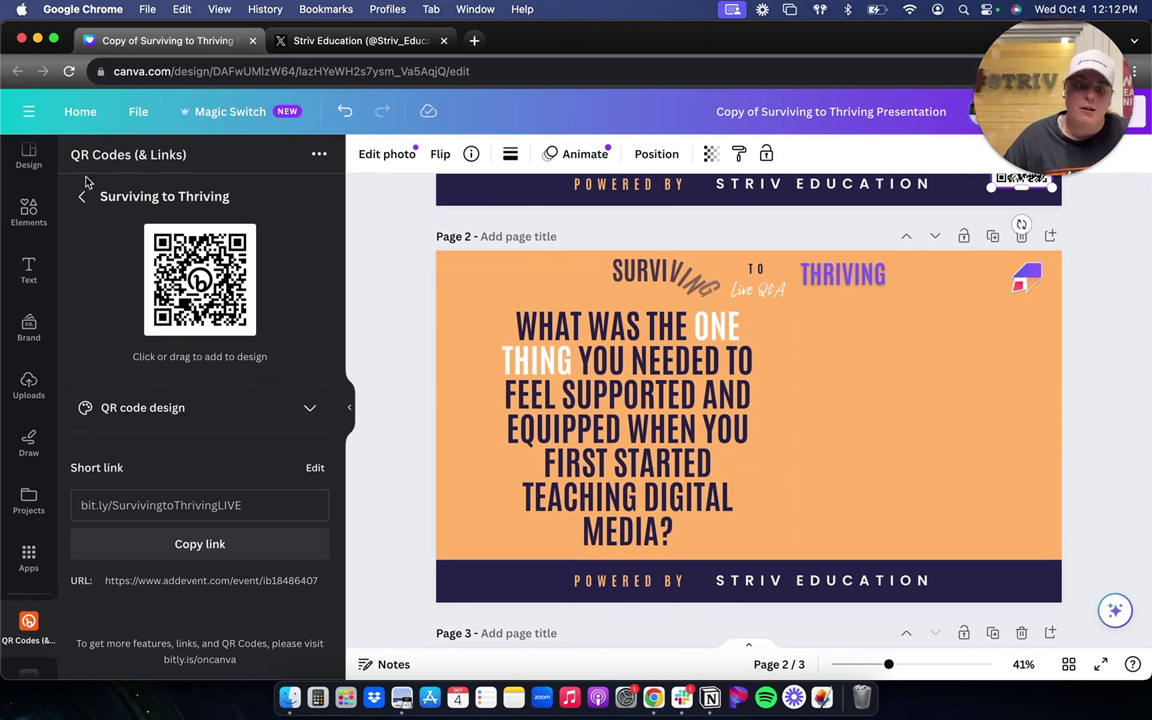
Open the Embeds app and ready its web link field.
left_click(82, 196)
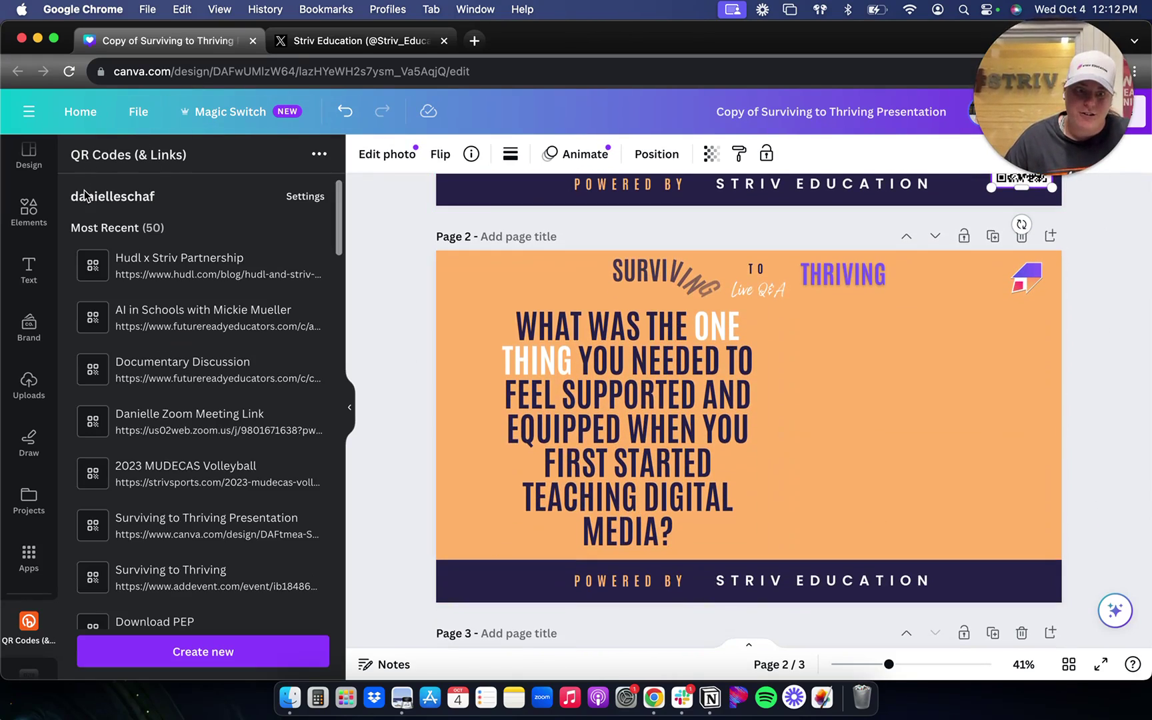
left_click(29, 556)
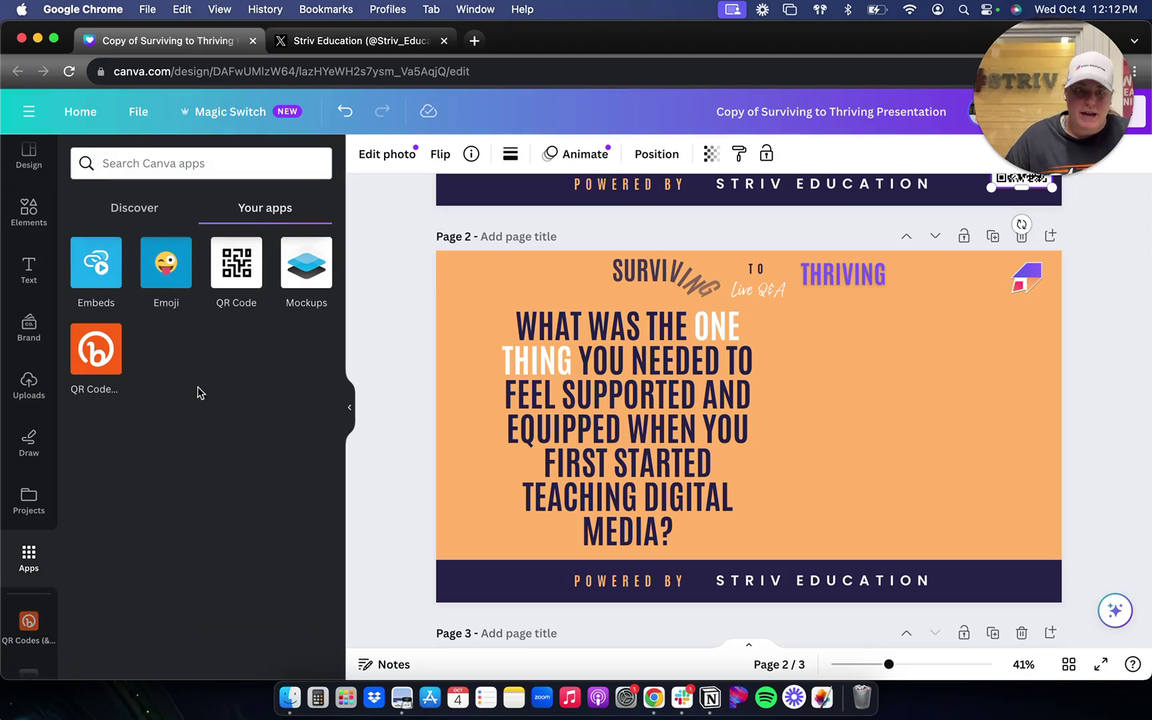
left_click(109, 274)
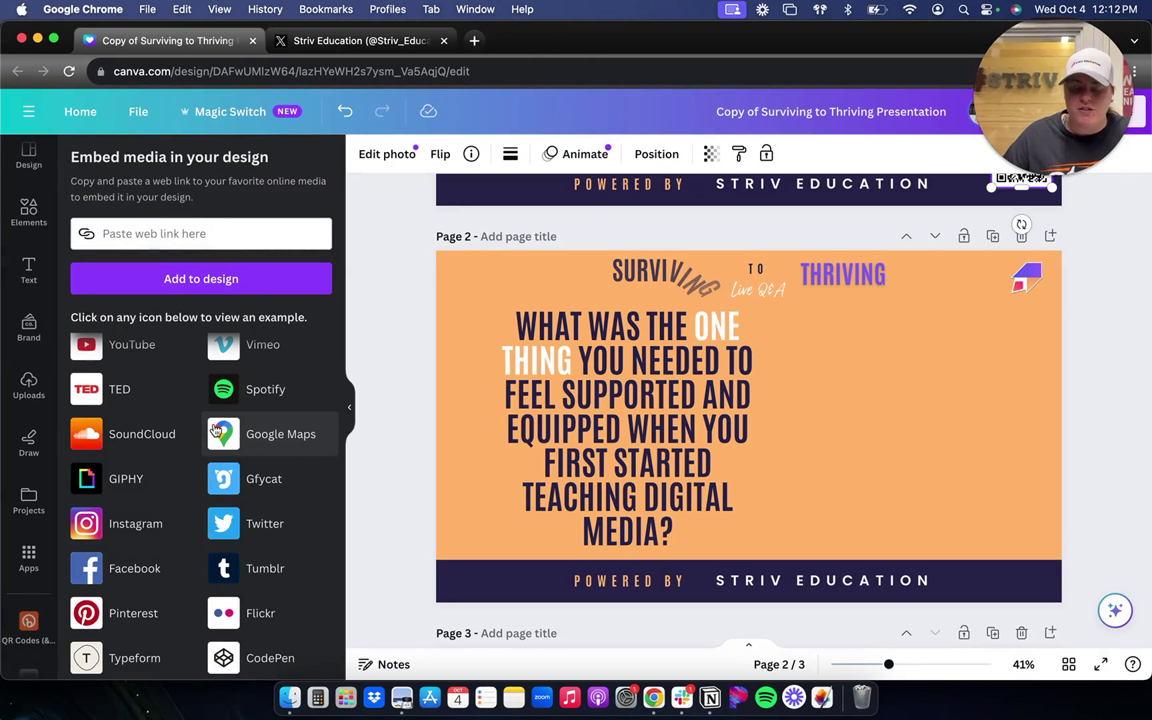
scroll(215, 431, "up", 1)
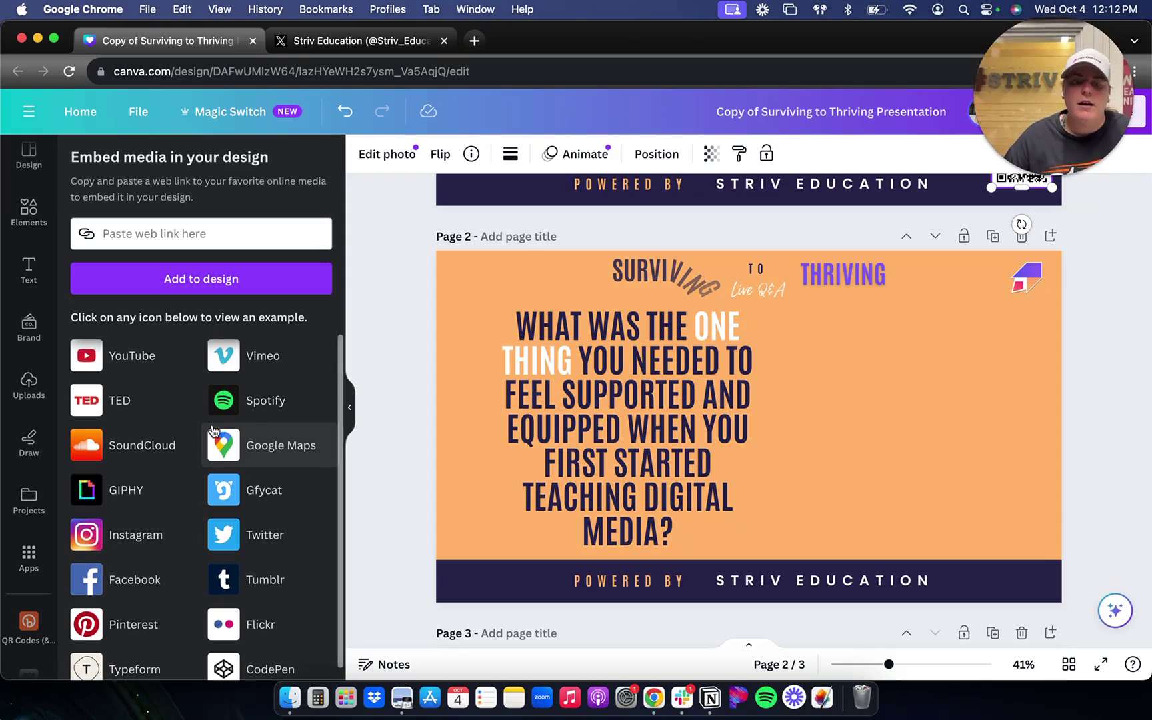
left_click(207, 230)
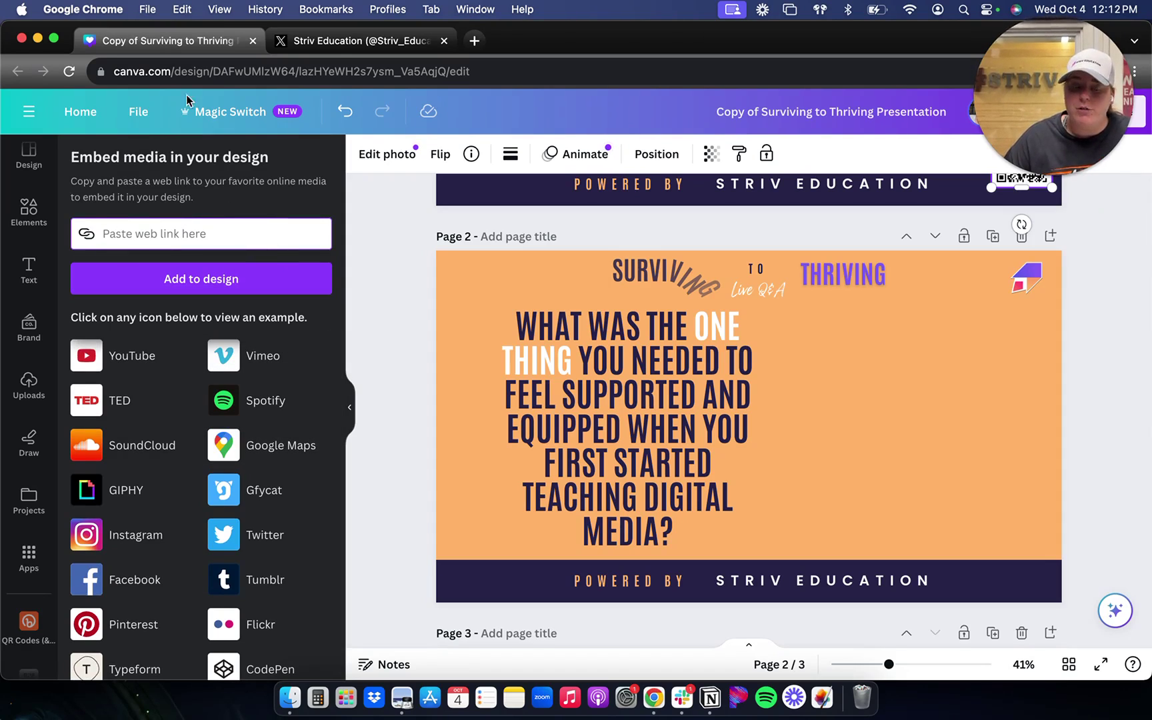
Copy the Striv Education Q&A tweet's link from X and return to Canva.
left_click(335, 43)
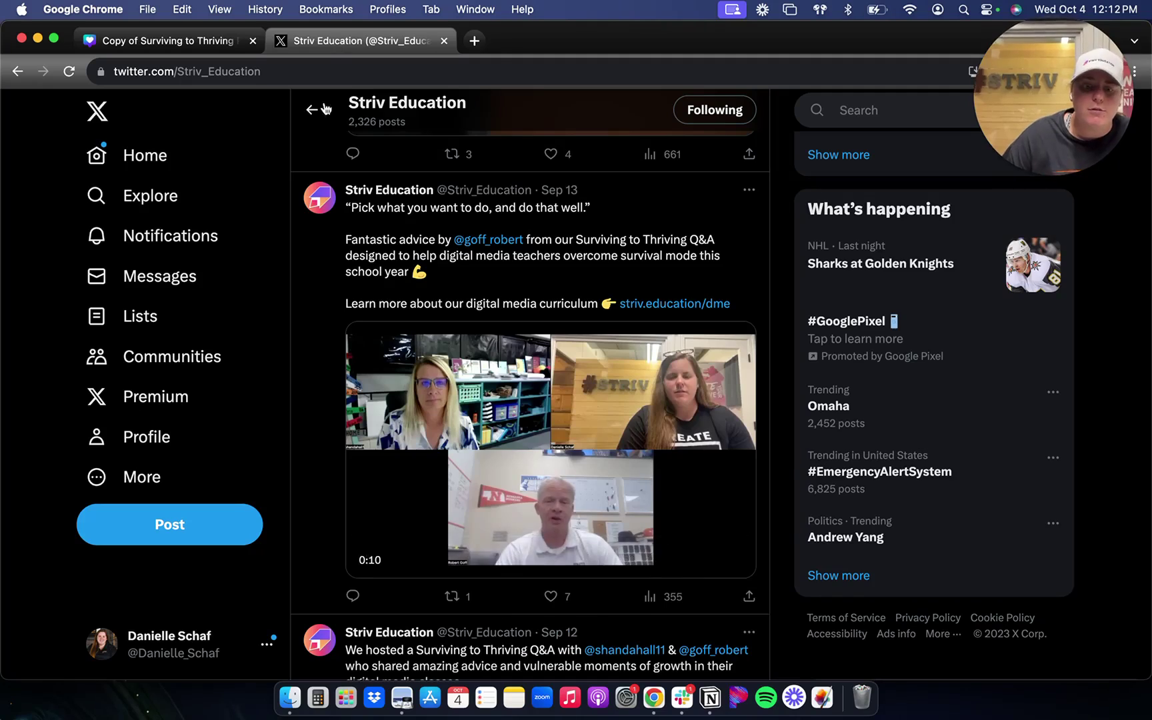
left_click(749, 599)
left_click(614, 518)
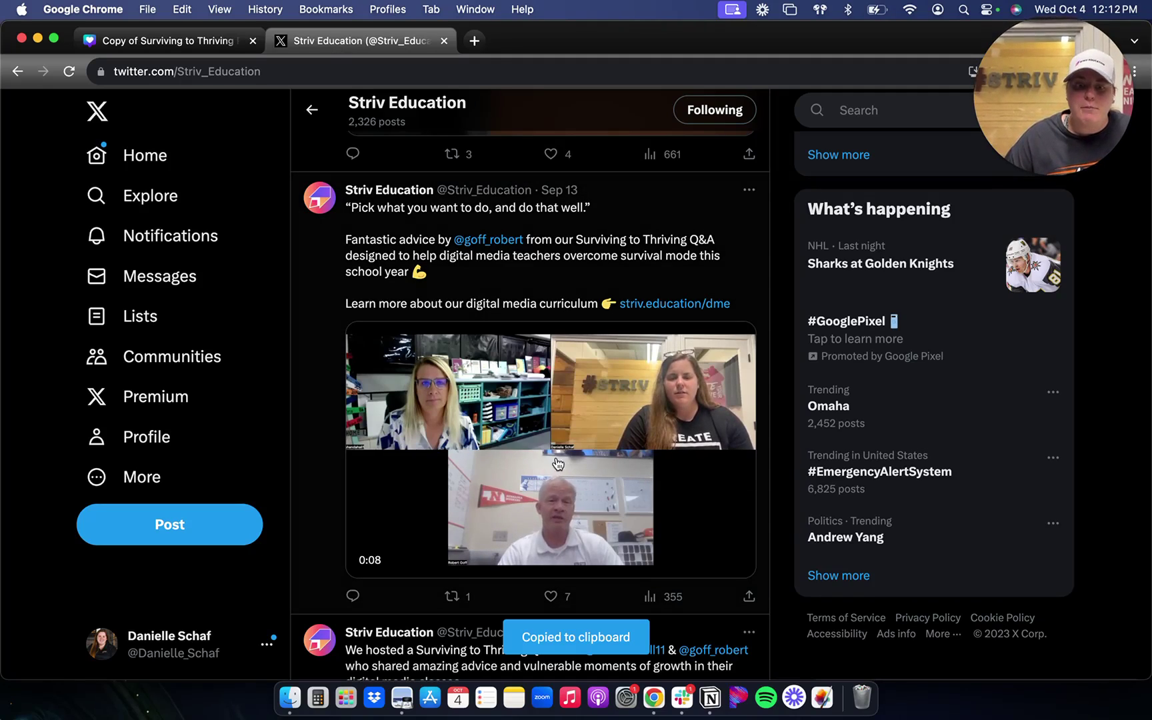
left_click(167, 42)
Paste the tweet link into Embeds, add it to page 2, enlarge it and place it right of the question.
left_click(144, 231)
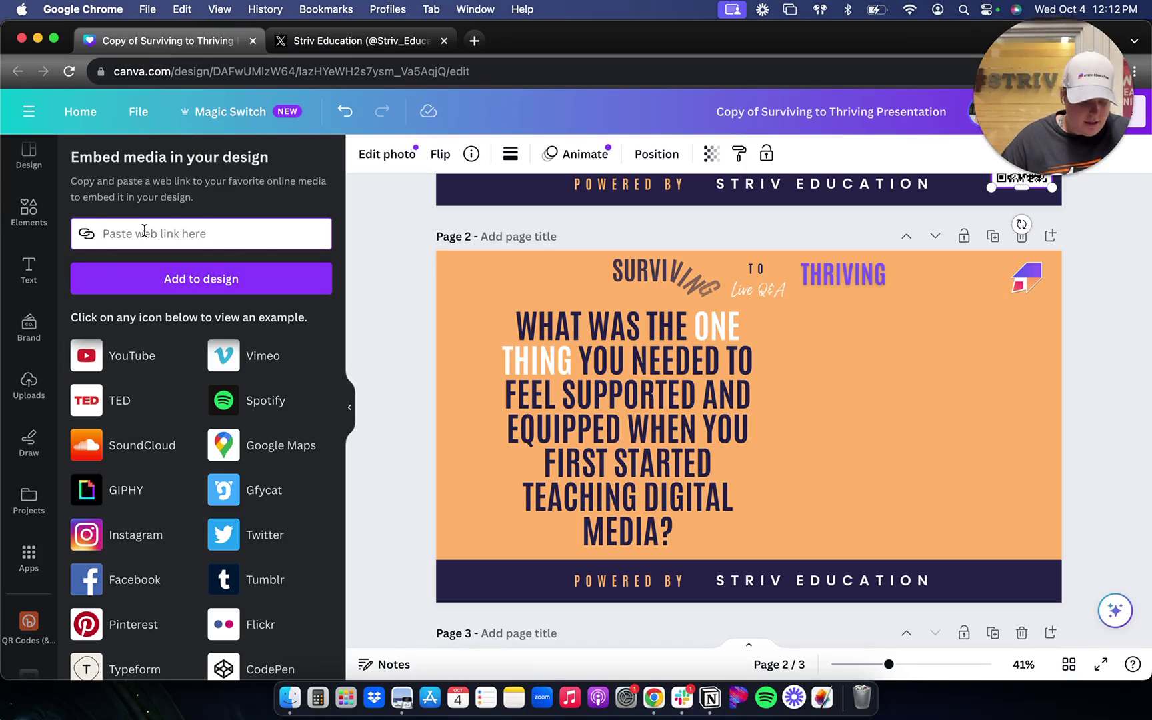
key("super+v")
left_click(187, 283)
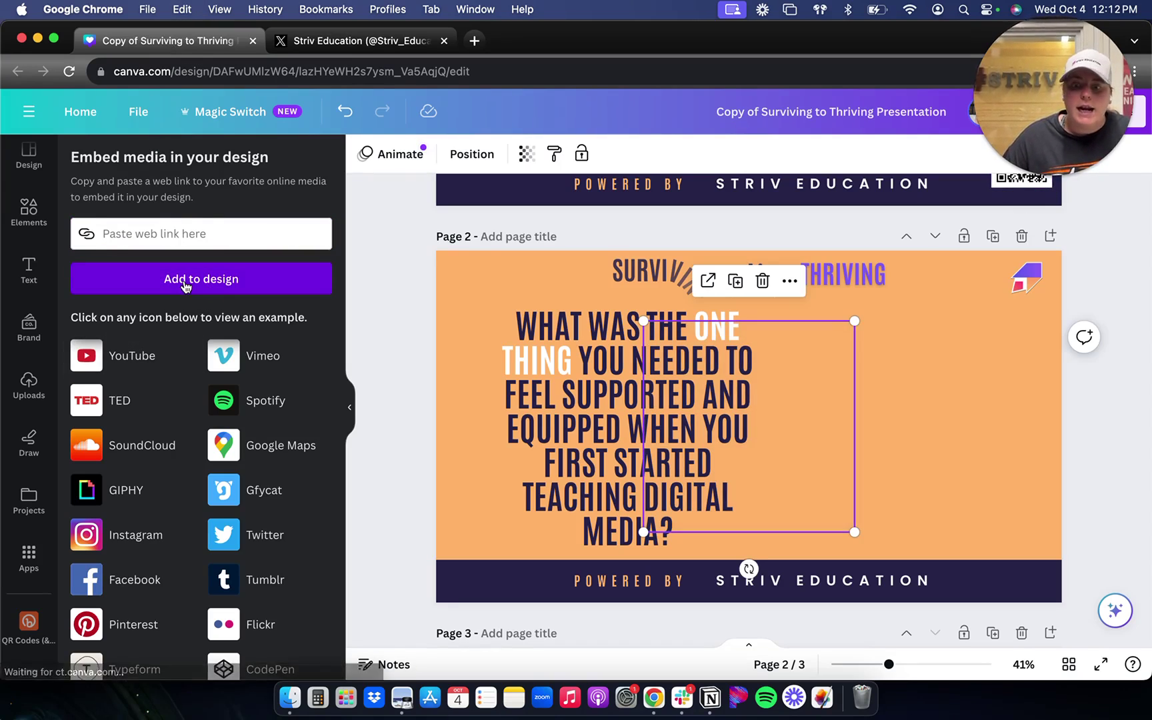
left_click_drag(854, 321, 880, 300)
left_click_drag(738, 404, 886, 393)
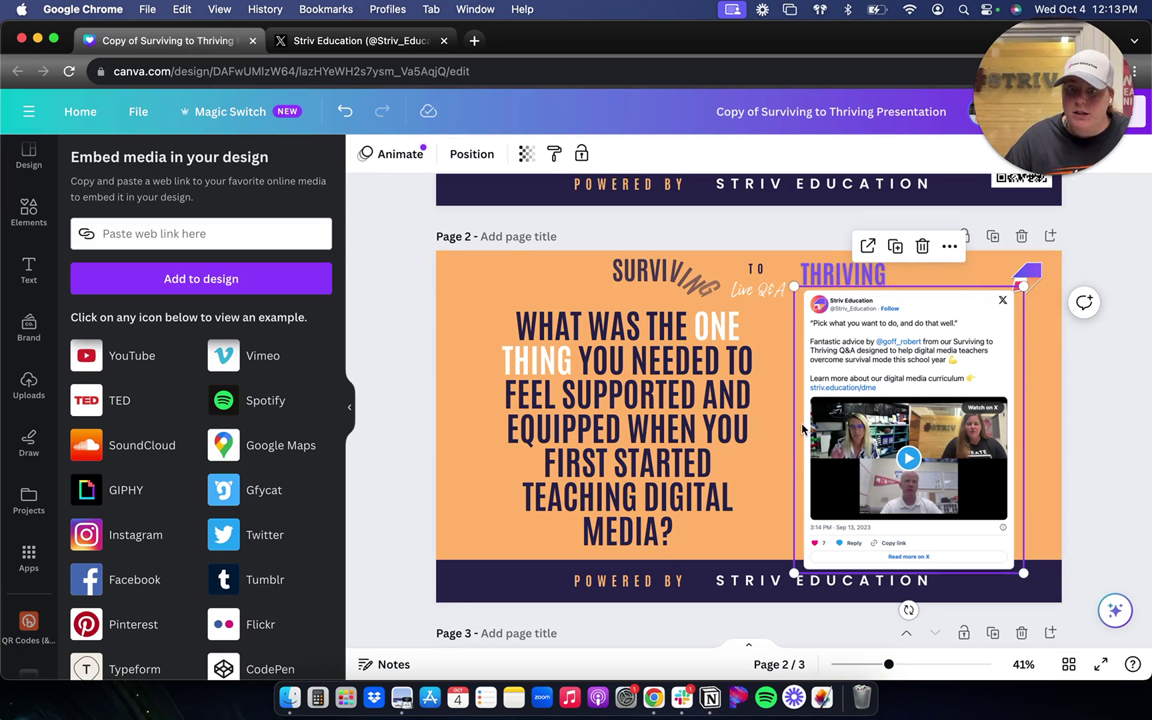
left_click(771, 466)
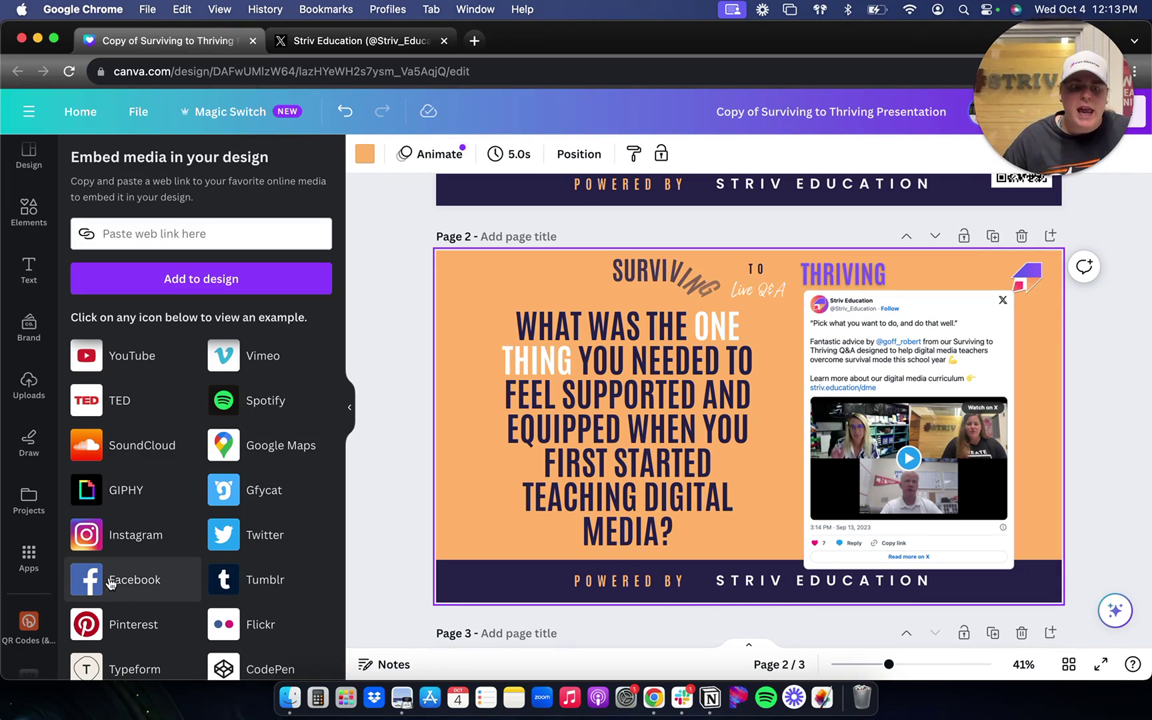
scroll(116, 578, "down", 1)
scroll(176, 589, "up", 1)
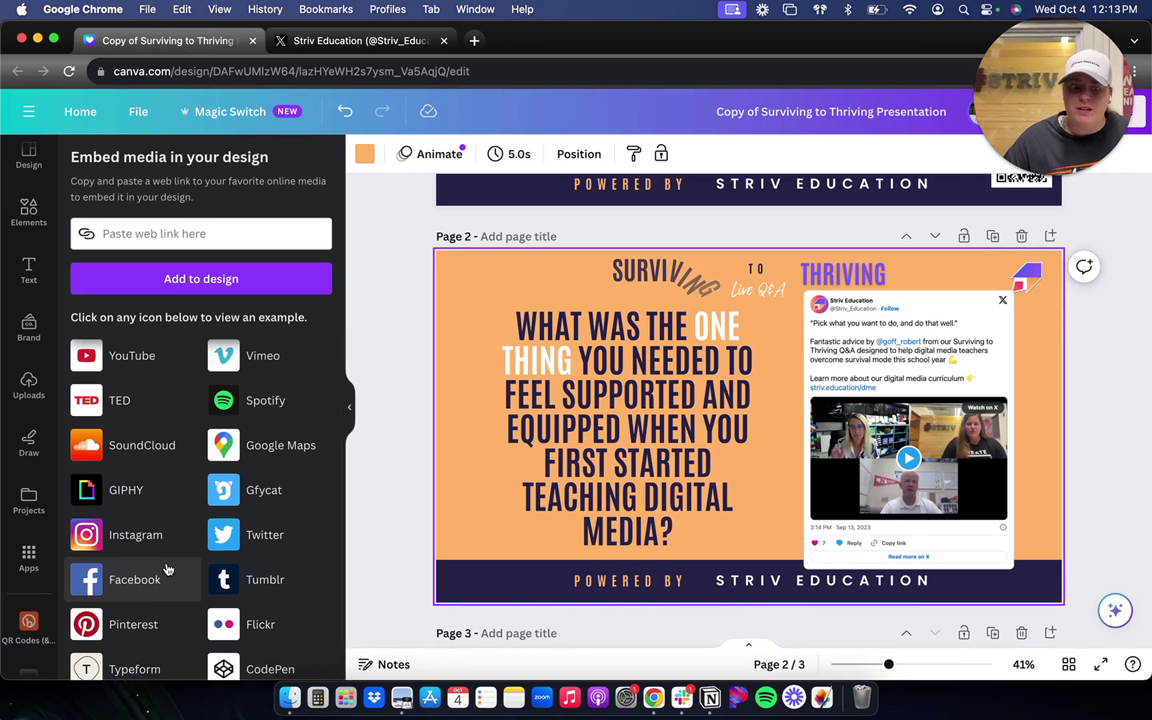